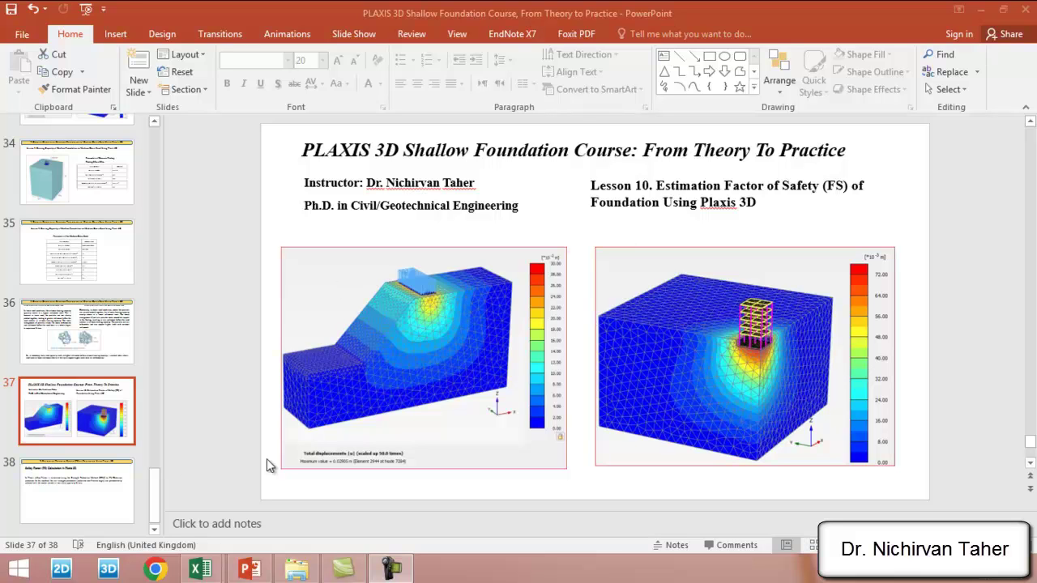
Step: Show the safety factor slide and open the Lesson 6 square footing project from the course folder in PLAXIS 3D, shrinking the command line area
click(36, 500)
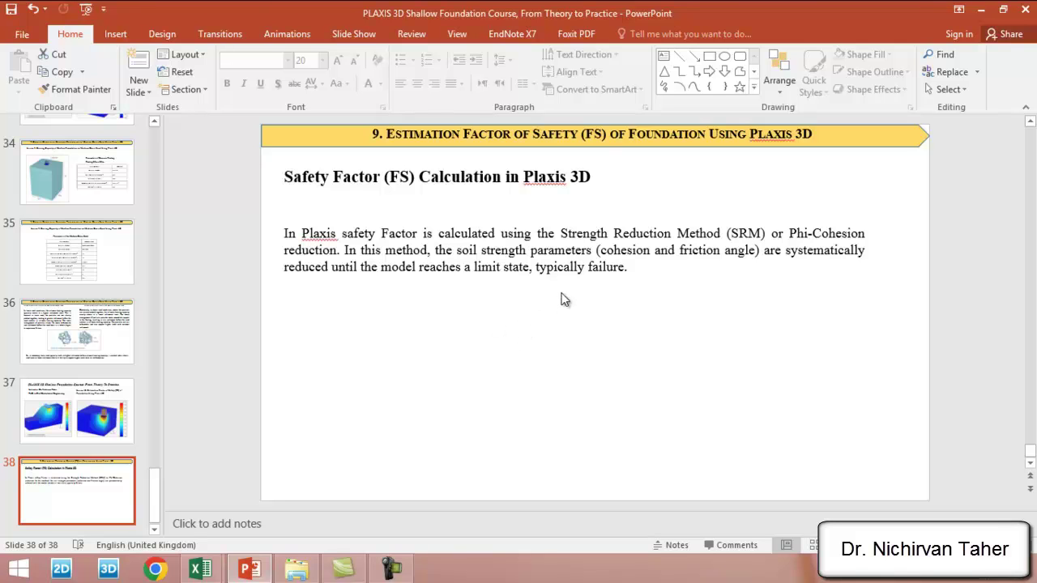
click(298, 569)
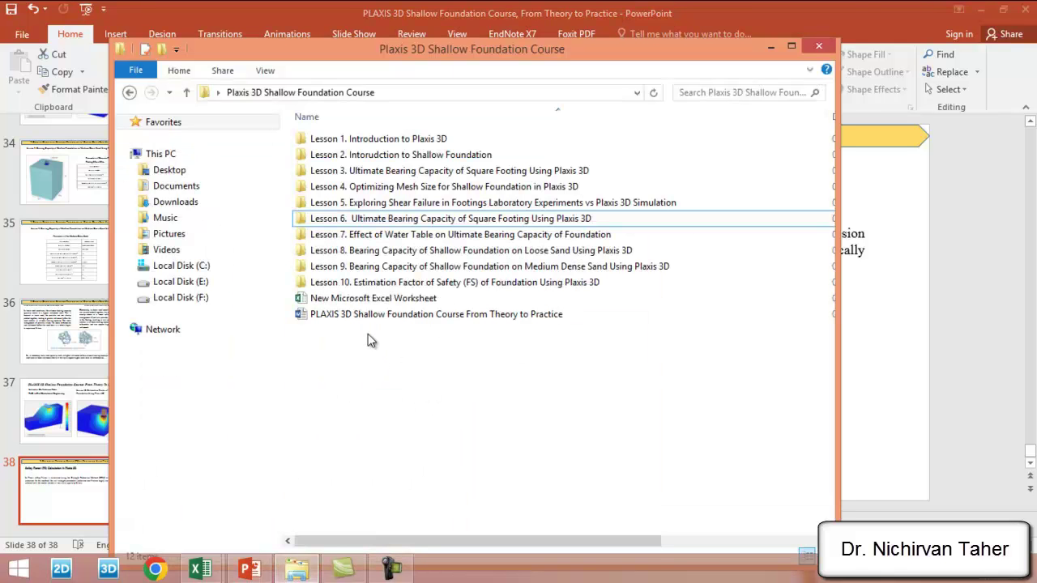
click(333, 221)
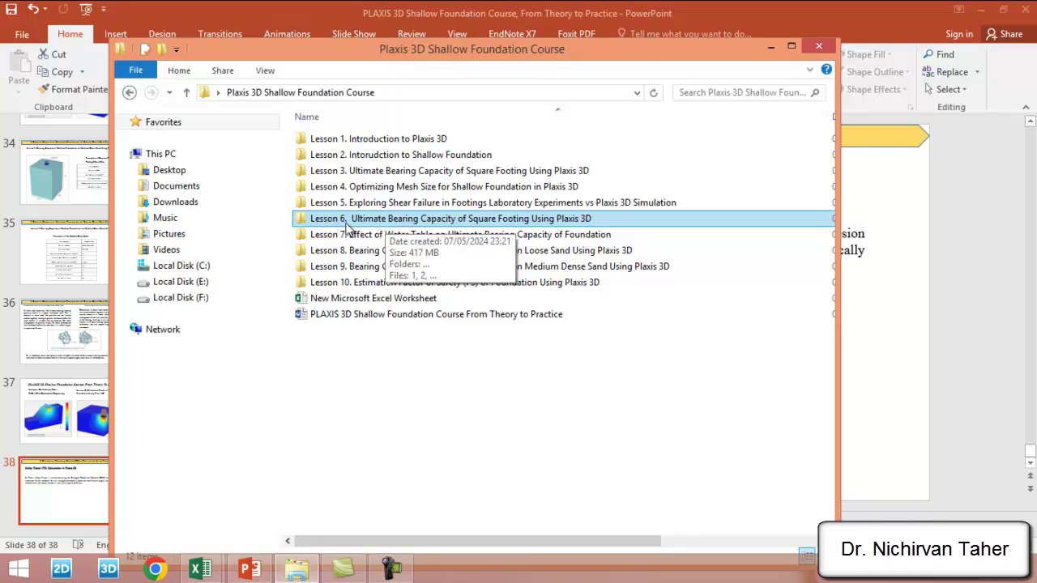
double_click(442, 229)
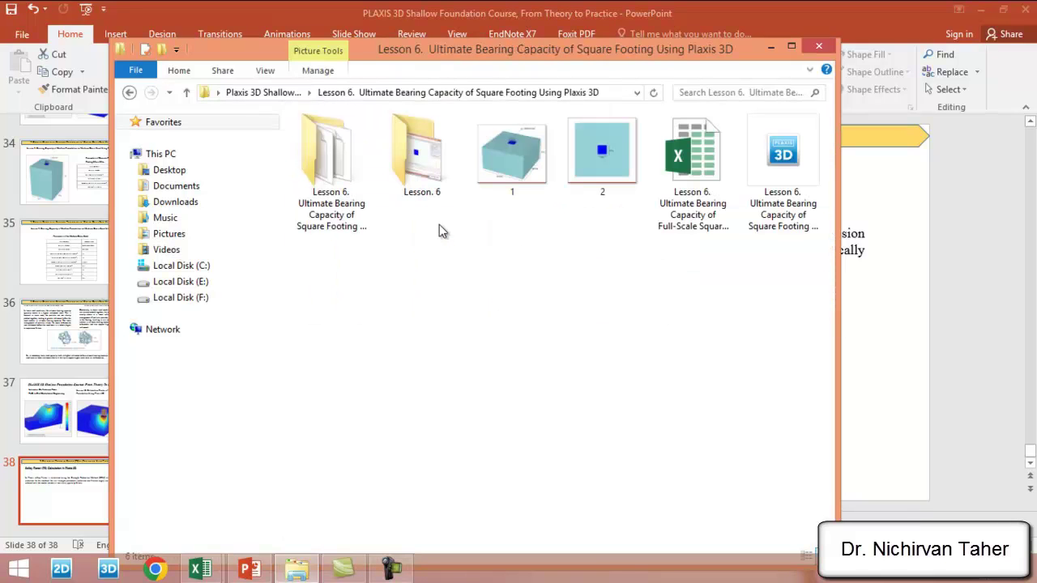
click(777, 157)
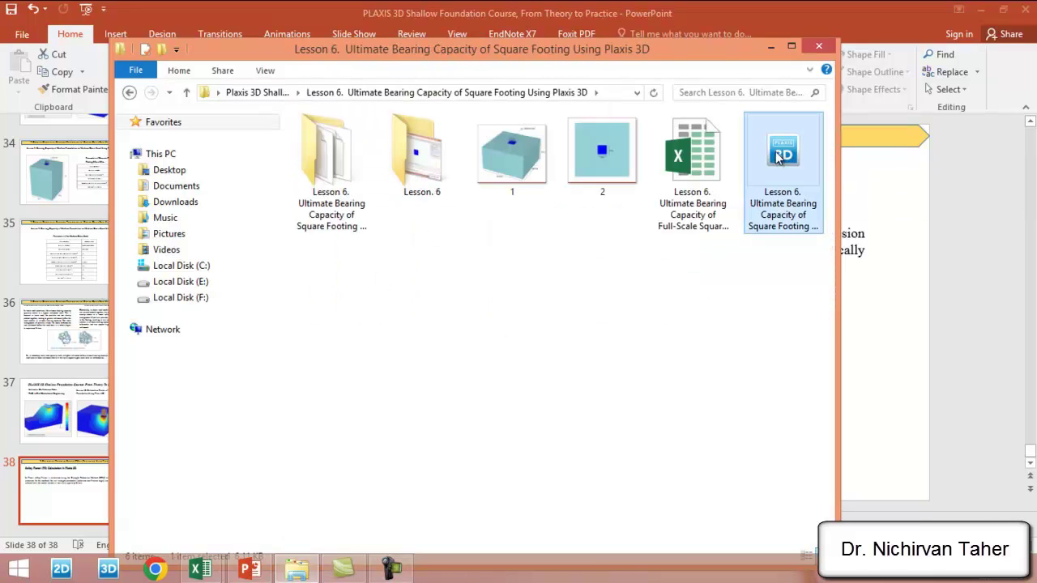
double_click(778, 156)
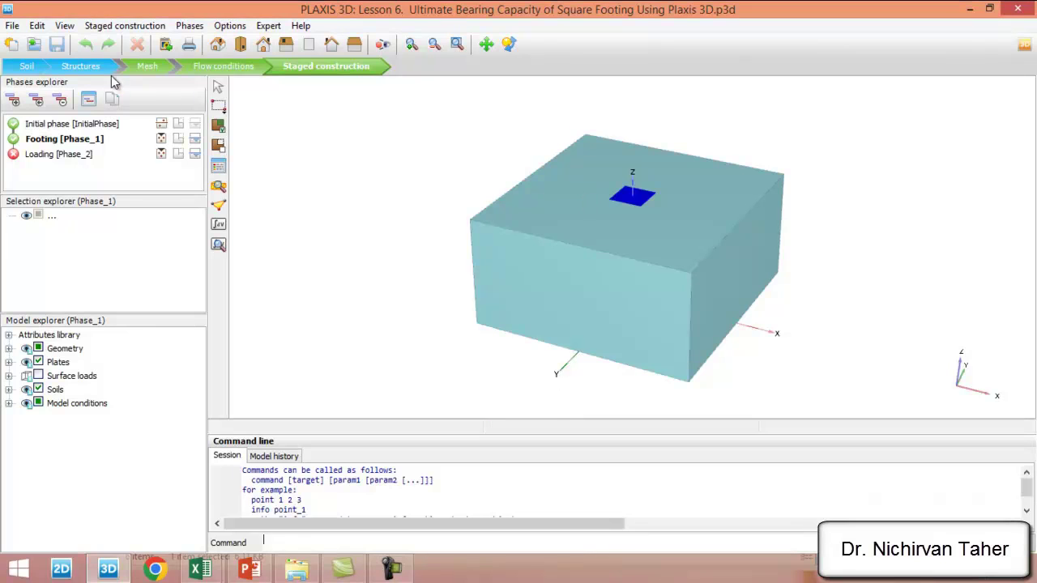
drag(615, 436, 604, 548)
scroll(324, 227, down, 2)
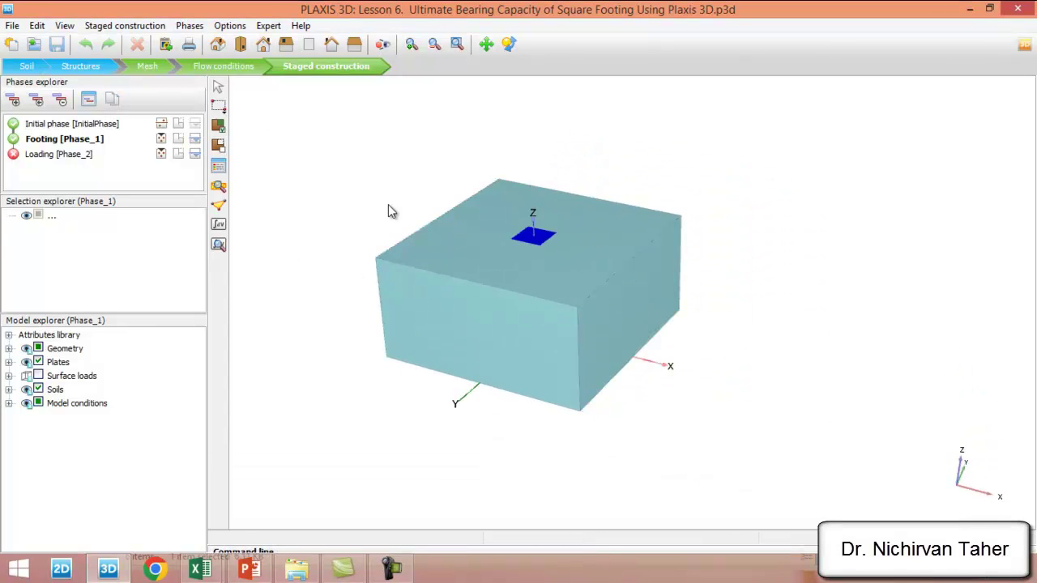
Step: Switch to the Lesson 6 Excel workbook and examine the load intensity versus settlement chart for the Terzaghi, Vesic and Plaxis 3D curves
mouse_move(201, 570)
click(324, 496)
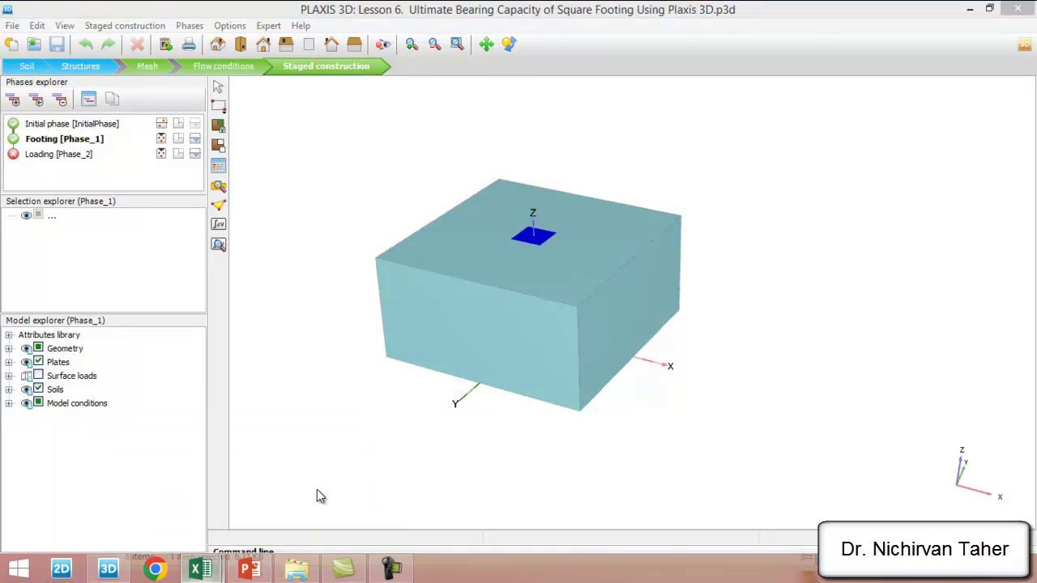
scroll(639, 357, up, 2)
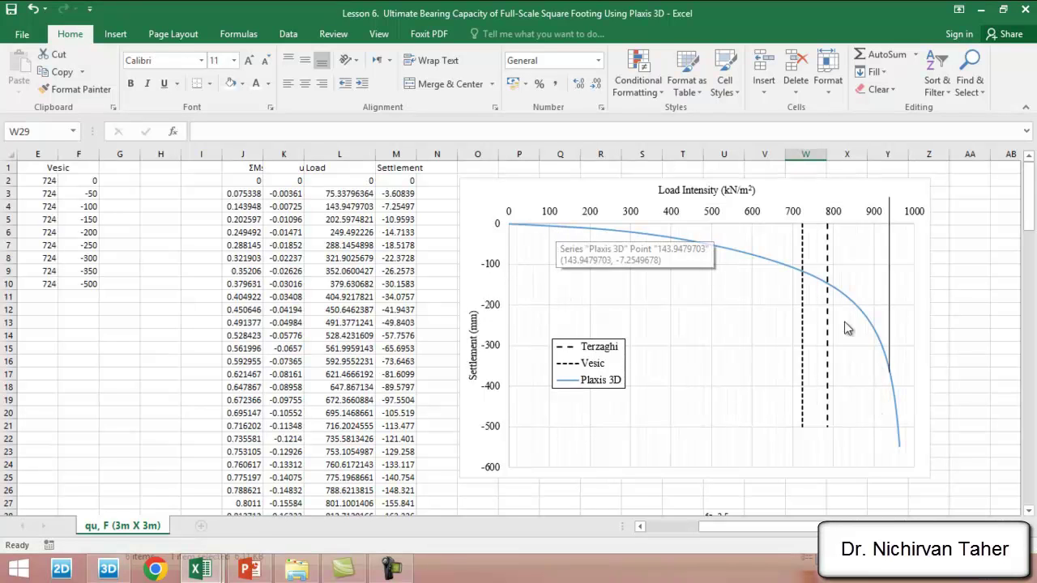
scroll(870, 334, down, 1)
scroll(787, 296, up, 1)
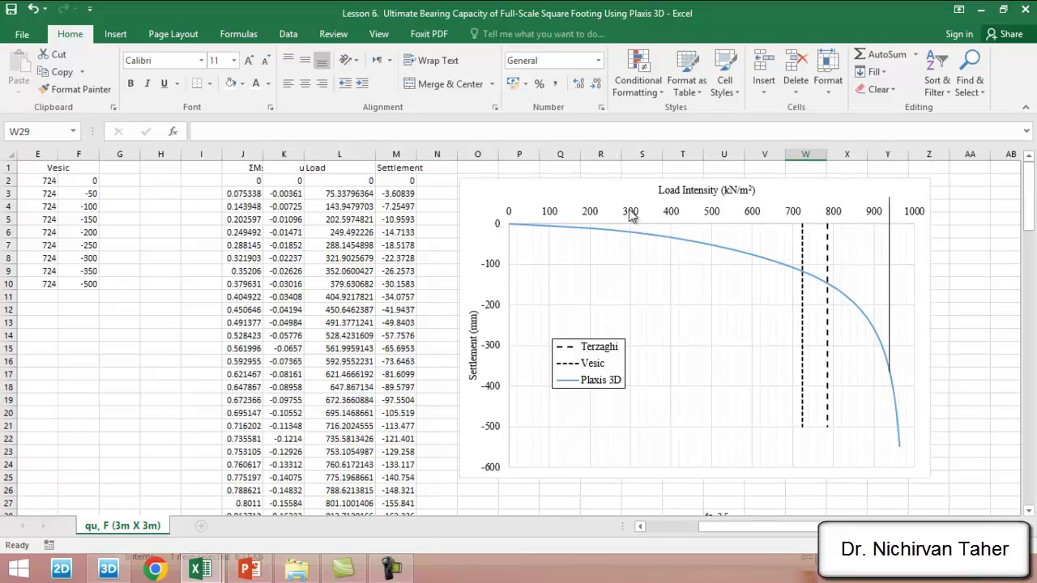
Step: Switch to PLAXIS 3D and start saving the project under a new name, browsing to the Plaxis 3D Shallow Foundation Course folder on the Desktop
click(108, 569)
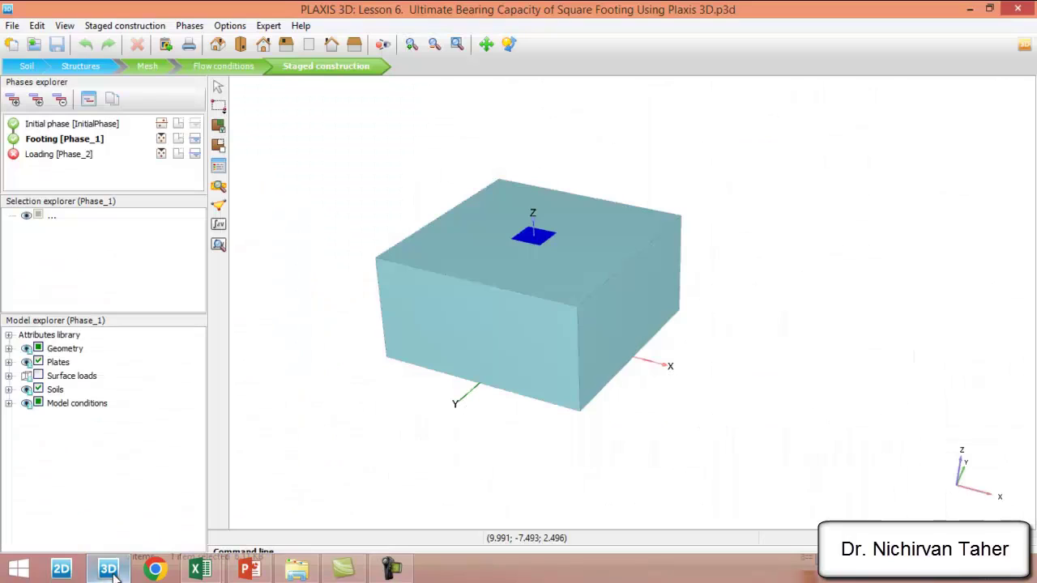
click(13, 26)
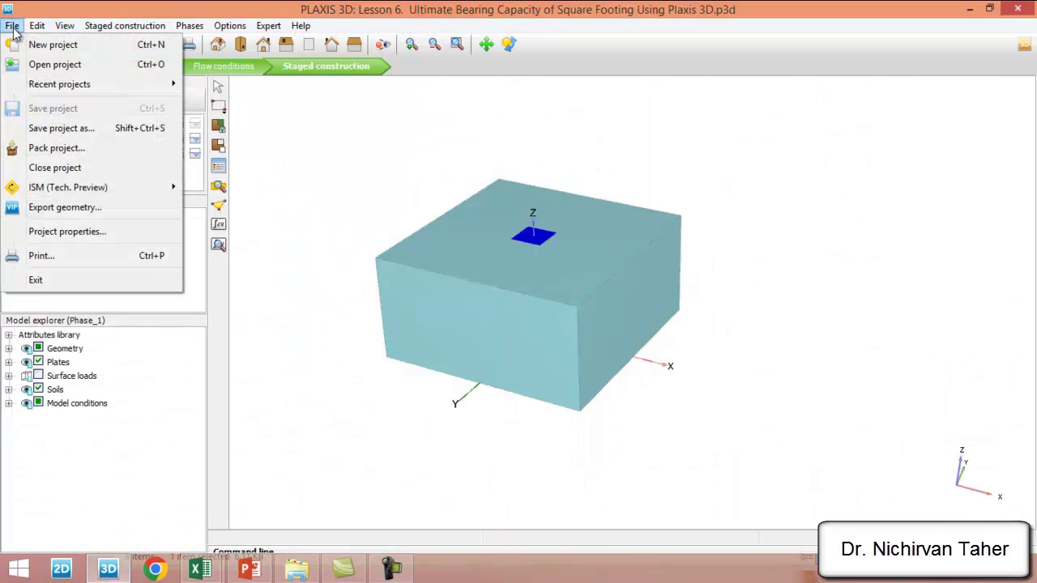
click(74, 132)
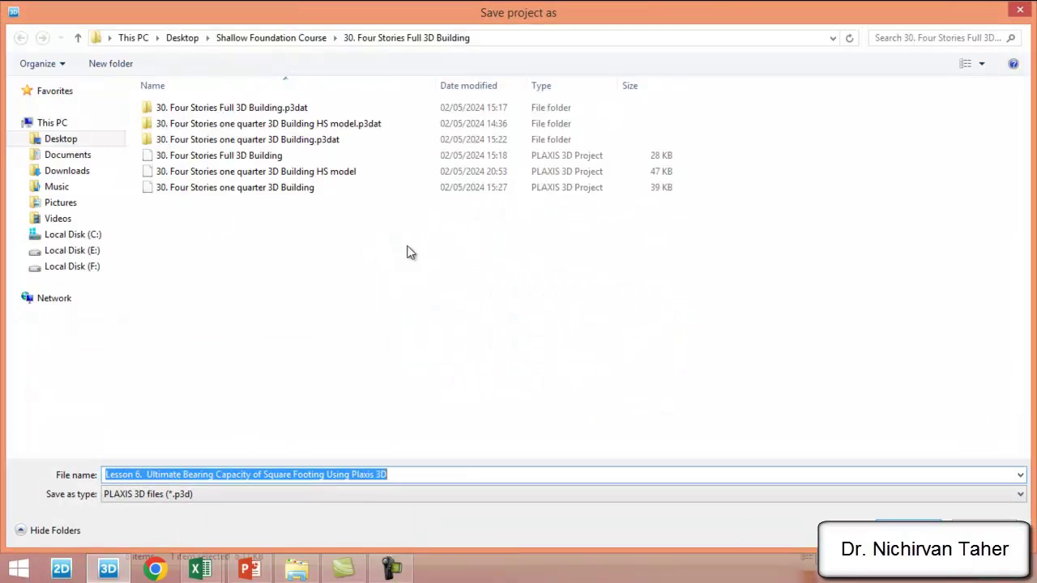
click(69, 139)
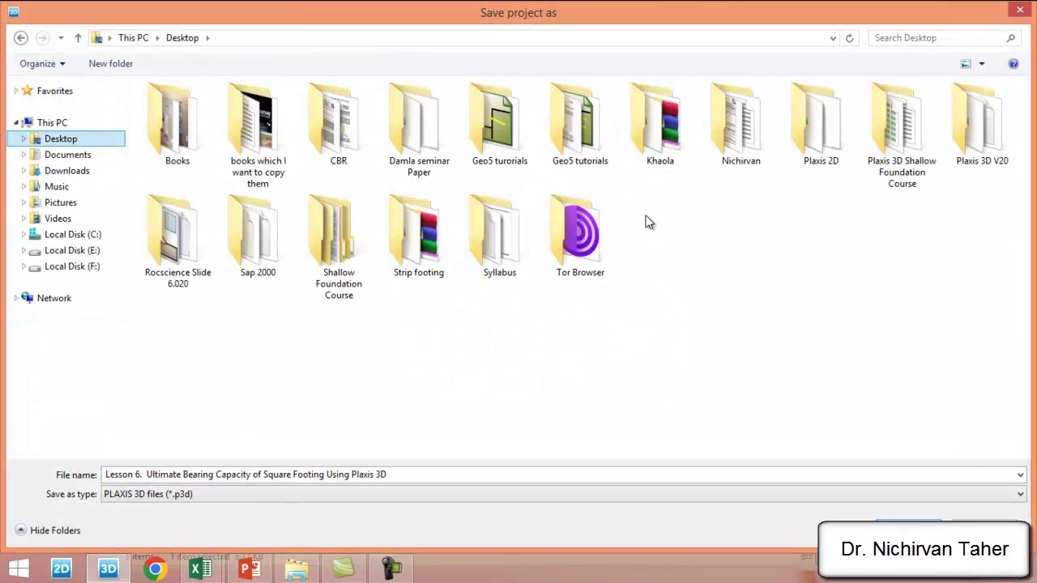
double_click(910, 163)
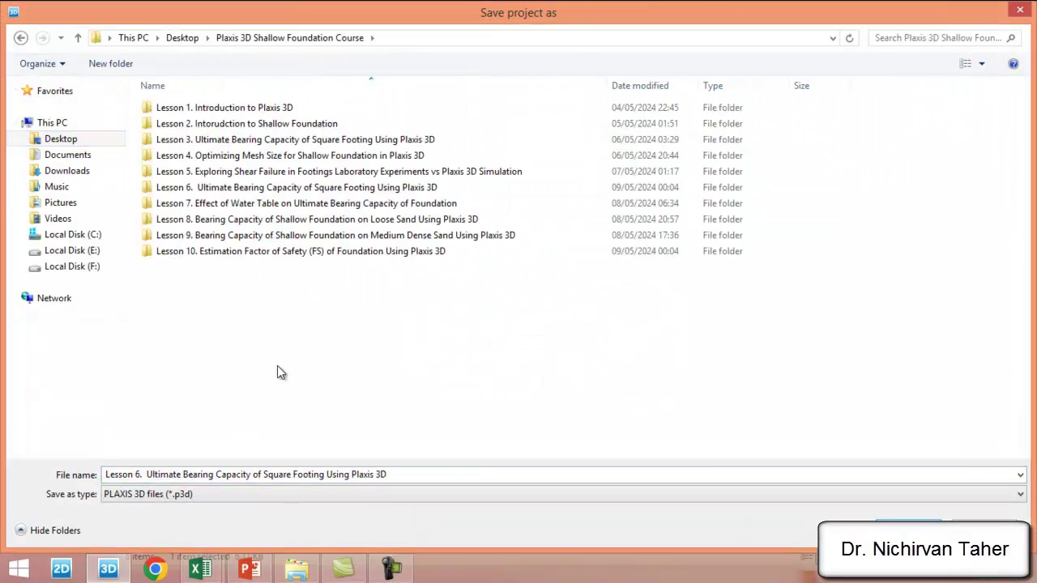
Step: Copy the name of the Lesson 10 folder without changing it
click(355, 252)
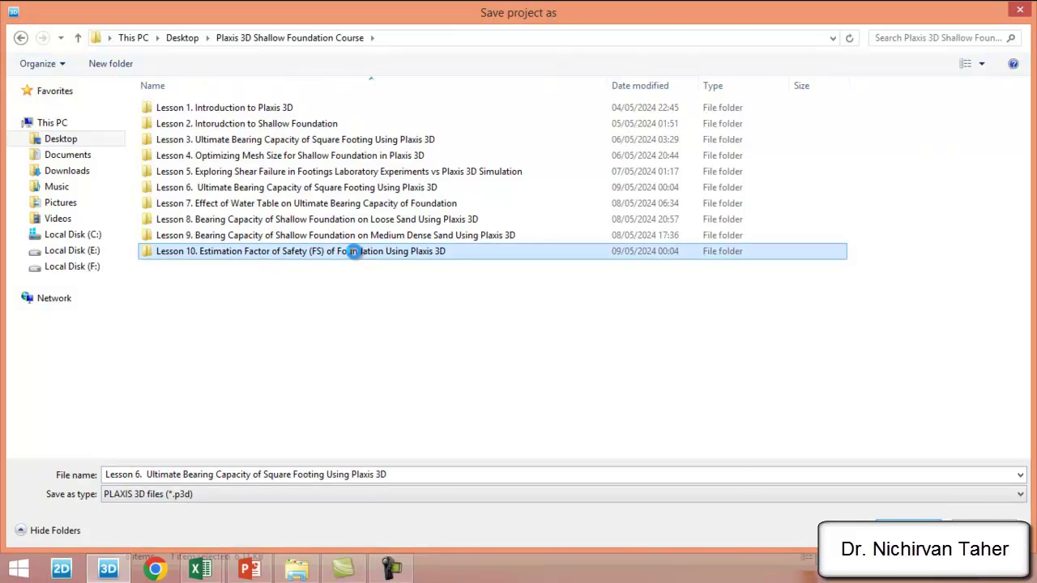
right_click(355, 252)
click(421, 522)
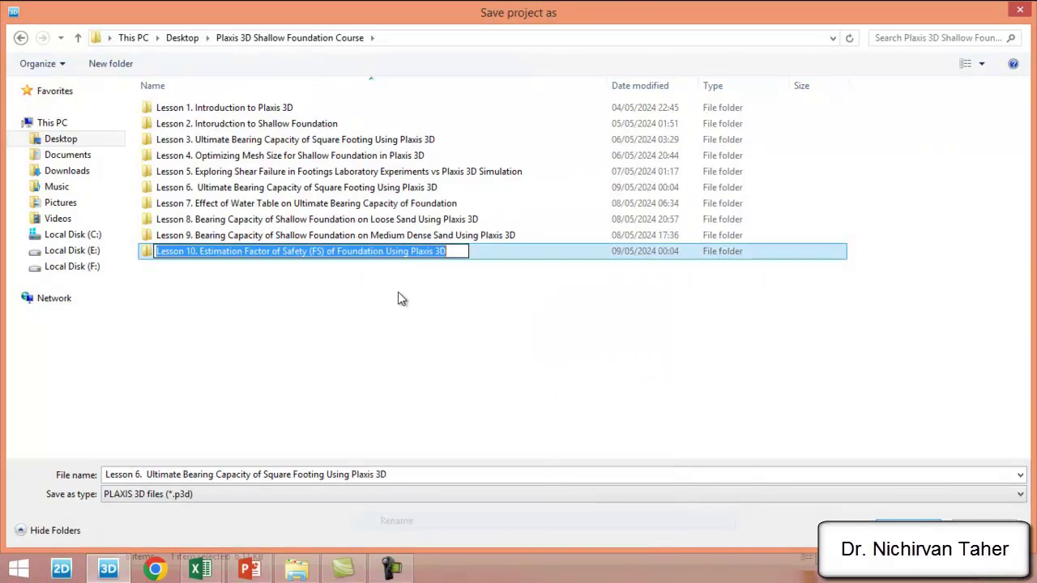
right_click(409, 254)
click(470, 302)
click(361, 322)
Step: Save the project in the Lesson 10 folder as "Lesson 10. Estimation Factor of Safety (FS) of Foundation Using Plaxis 3D"
click(375, 254)
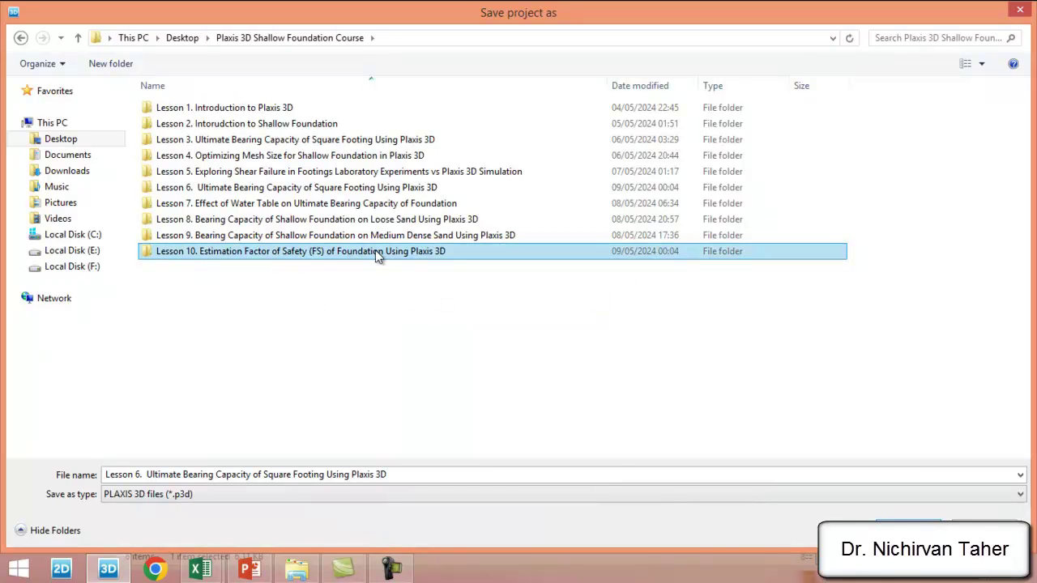
double_click(375, 252)
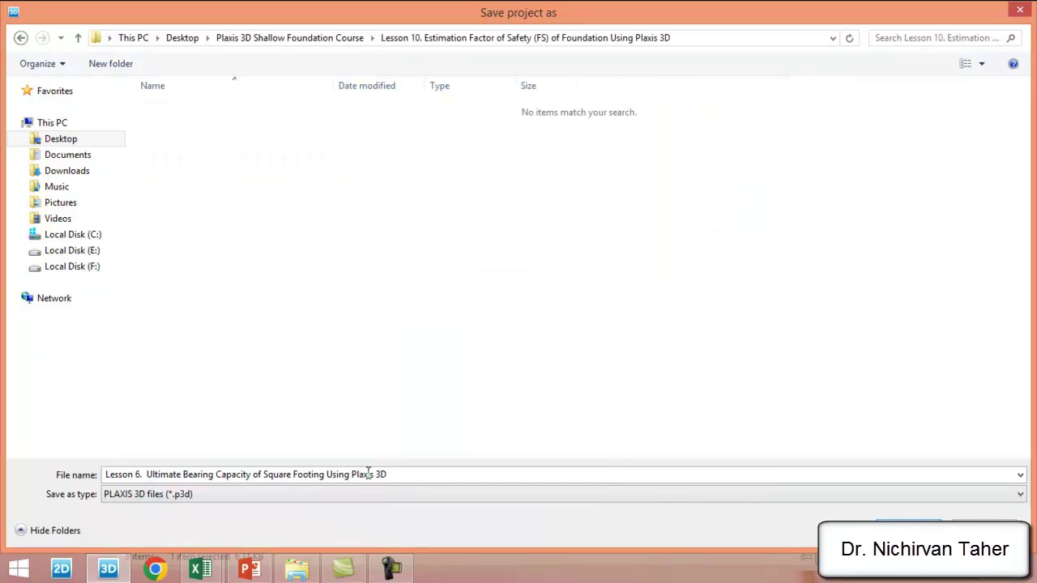
right_click(409, 474)
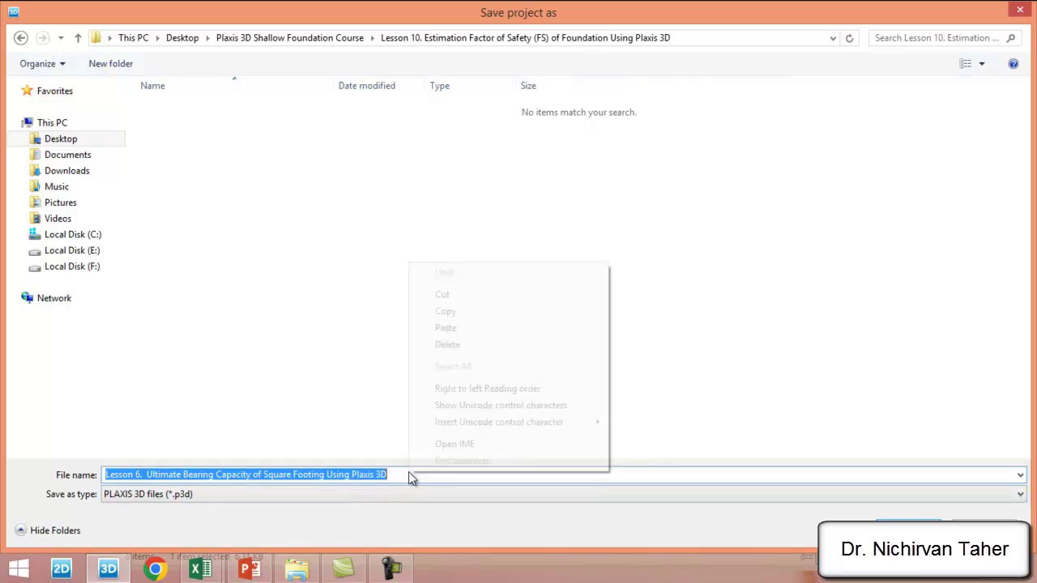
click(462, 327)
click(908, 531)
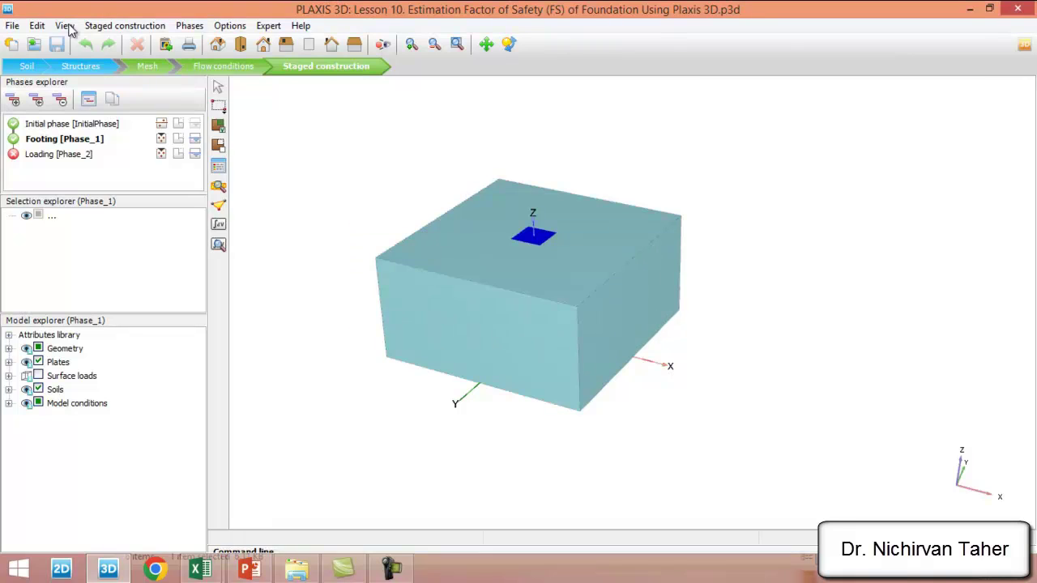
Step: Visit the Soil mode, return to Staged construction, and delete the Loading and Footing phases
click(27, 68)
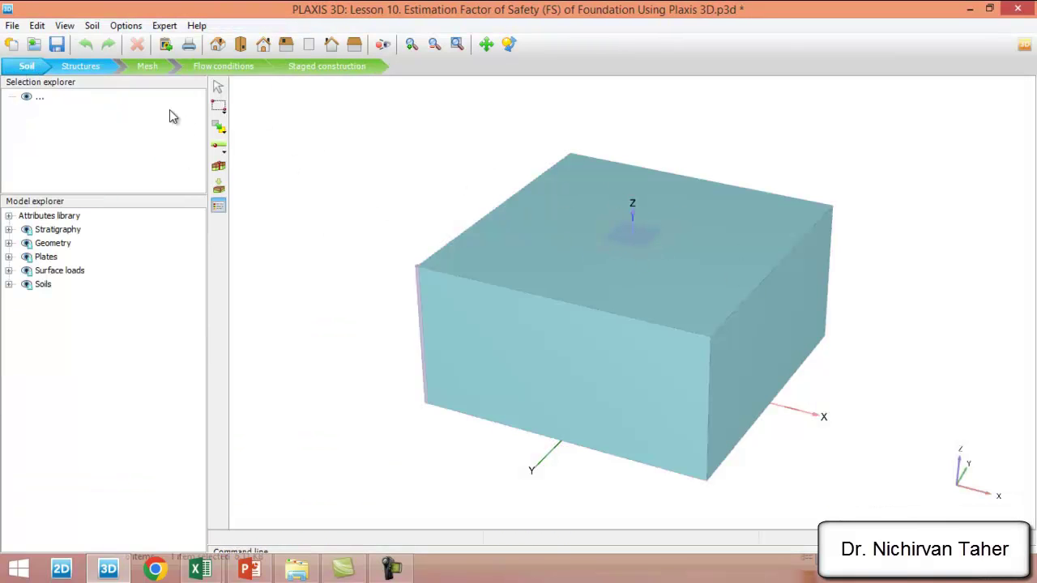
click(327, 66)
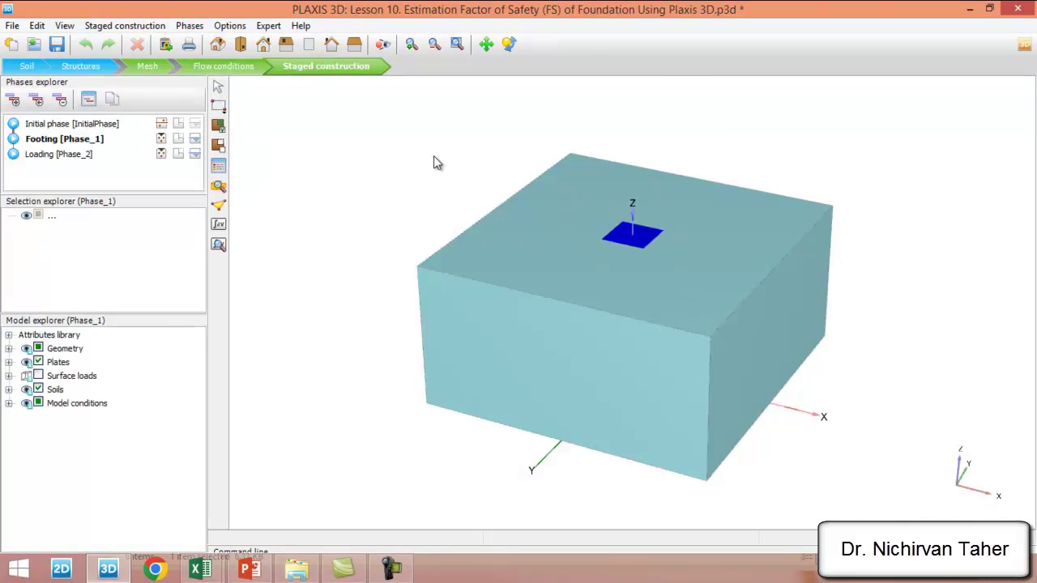
click(55, 154)
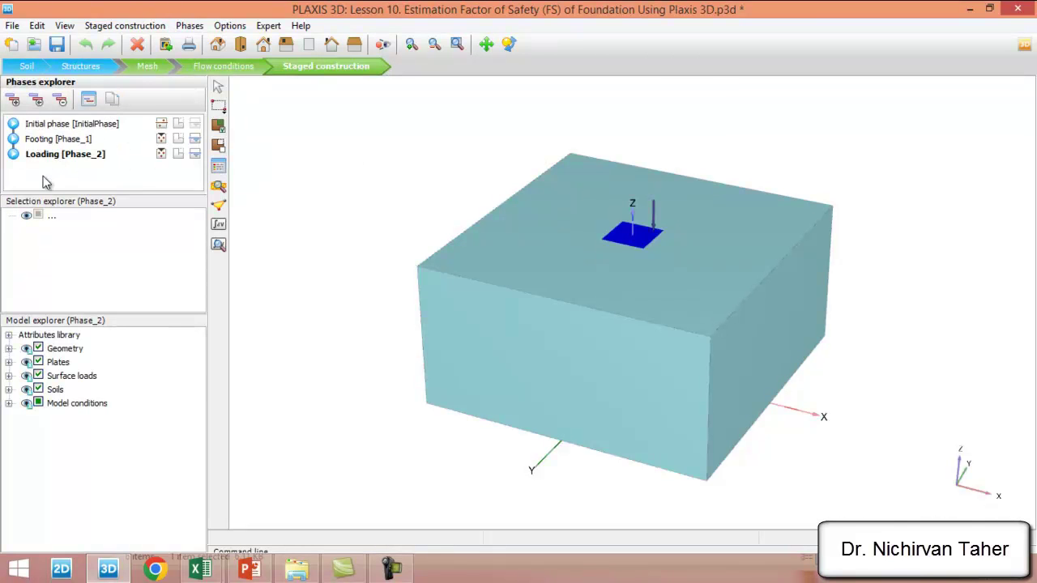
click(61, 102)
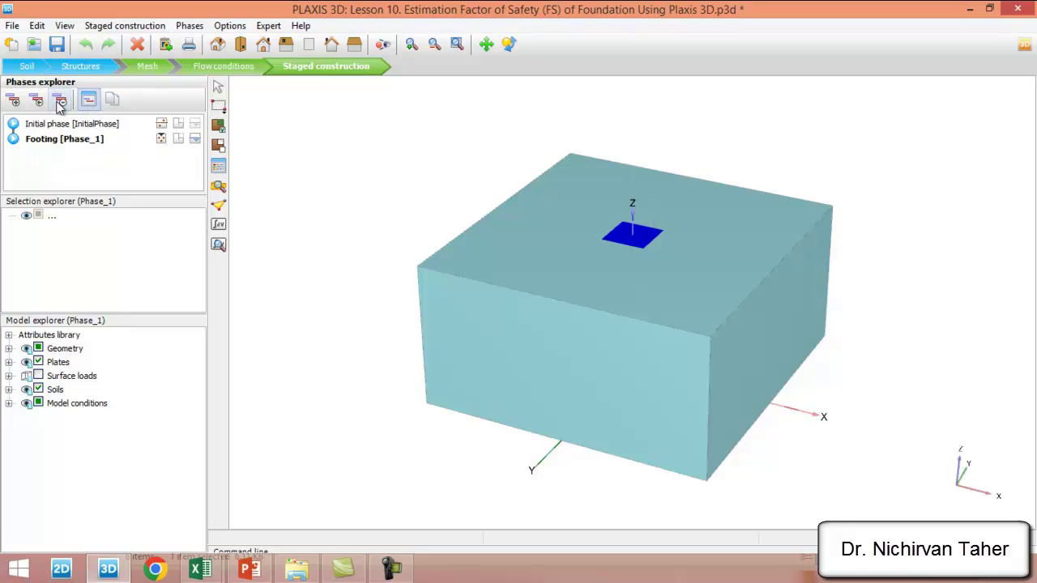
click(61, 100)
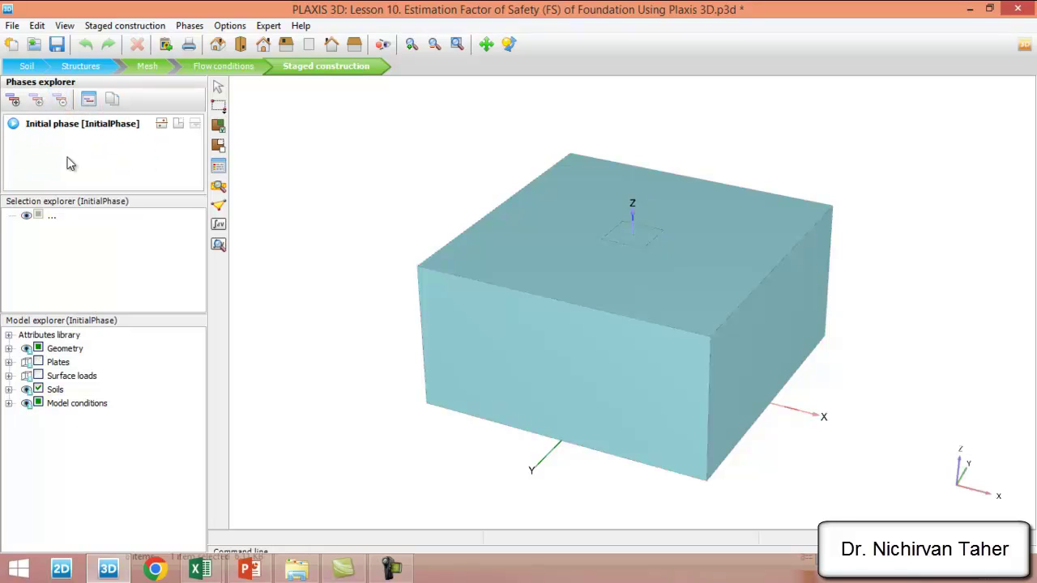
Step: Add a calculation phase after the initial phase in the Phases window and name it Footing
click(89, 100)
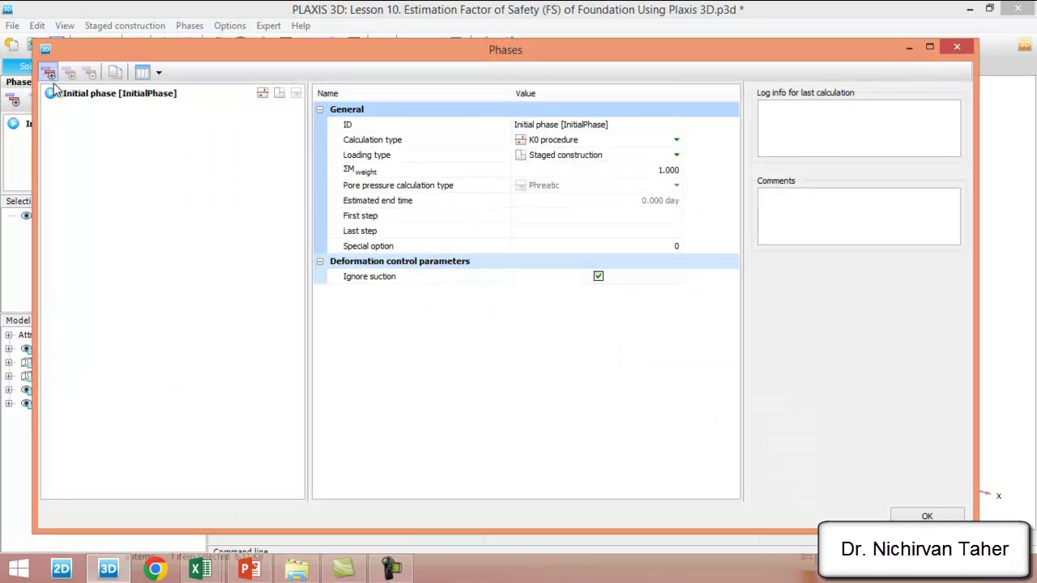
click(49, 72)
click(558, 124)
text(Footing)
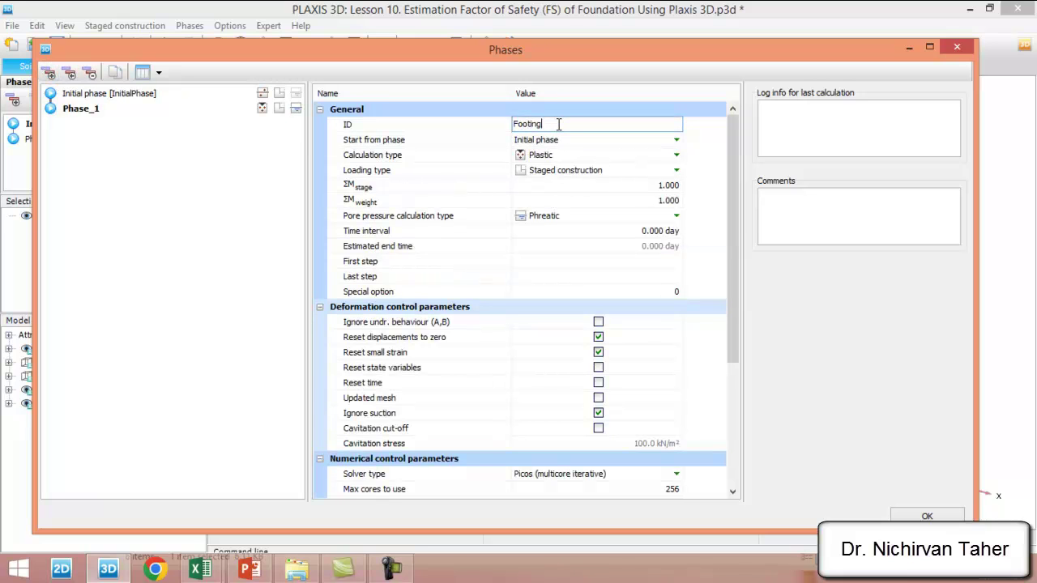
key(Return)
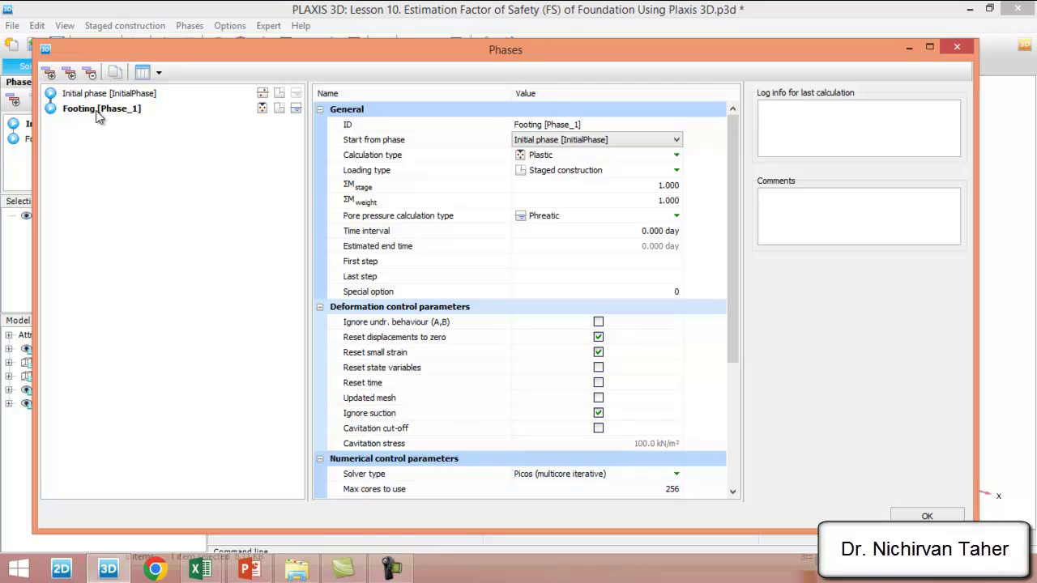
Step: Add another phase that starts from the Footing phase and name it Fs
click(49, 72)
click(575, 127)
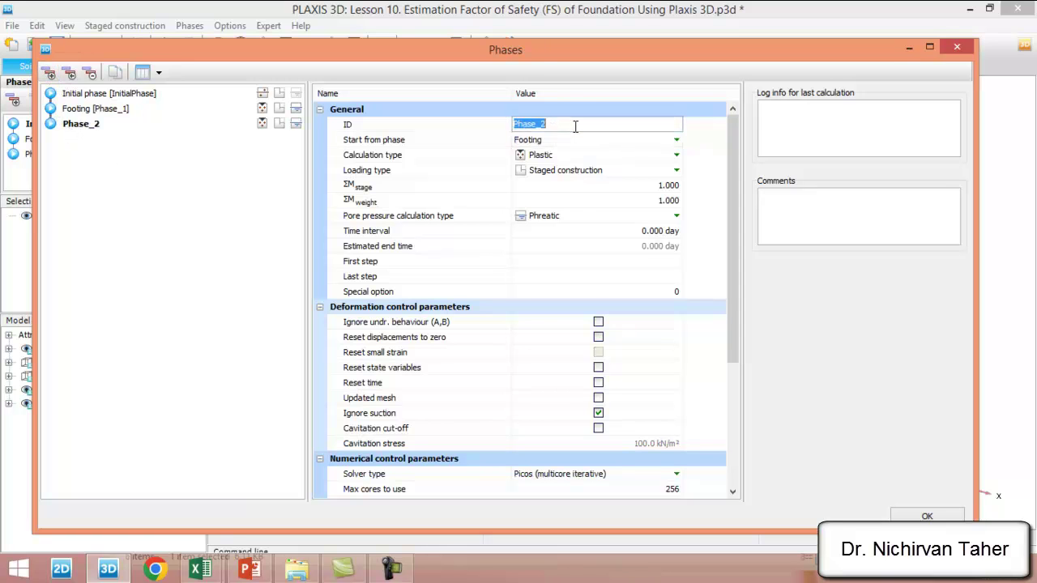
text(N)
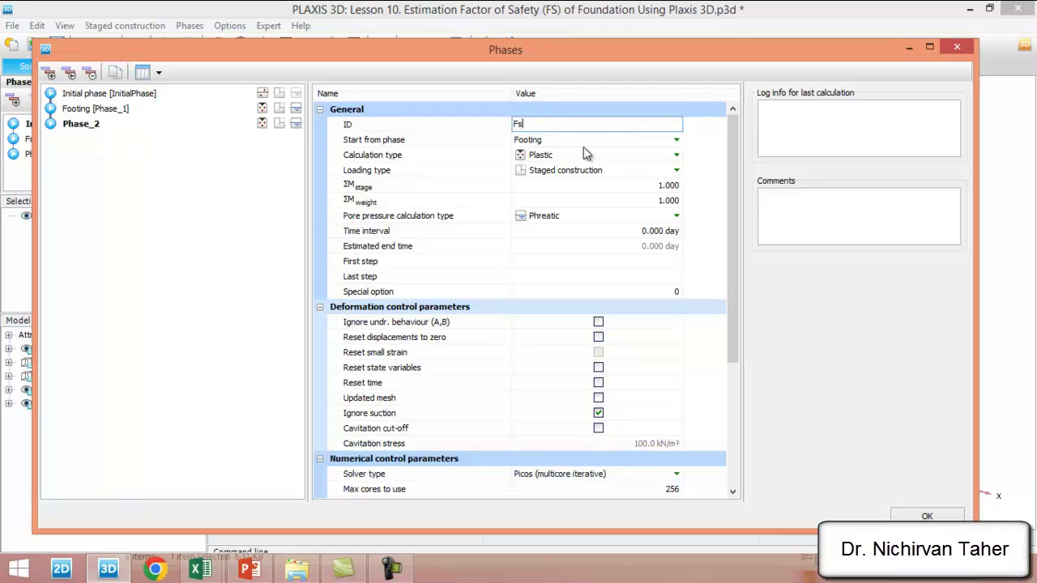
click(578, 144)
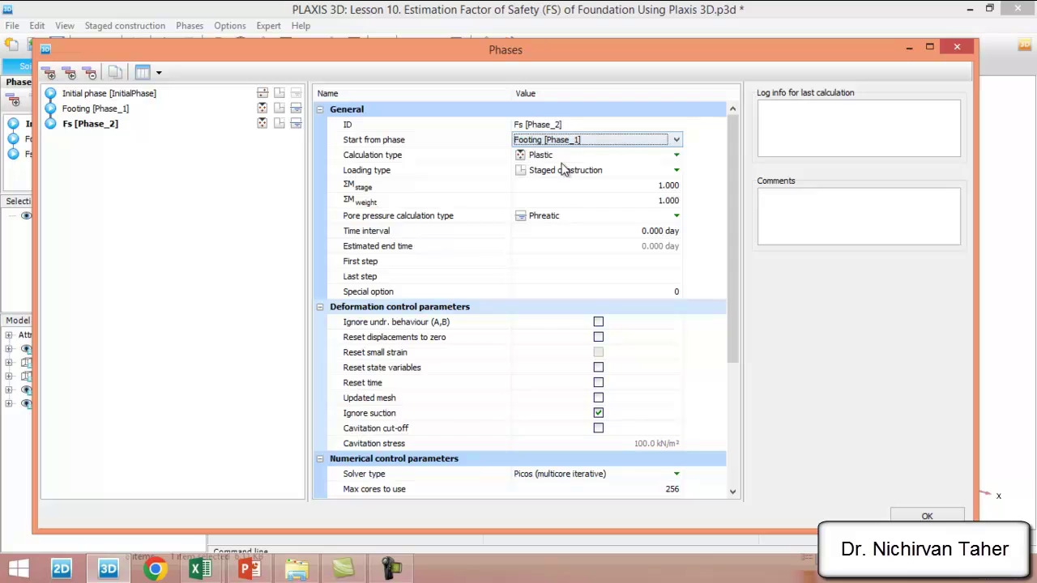
Step: Set the Fs phase's calculation type to Safety and enable resetting displacements to zero
click(585, 157)
click(585, 157)
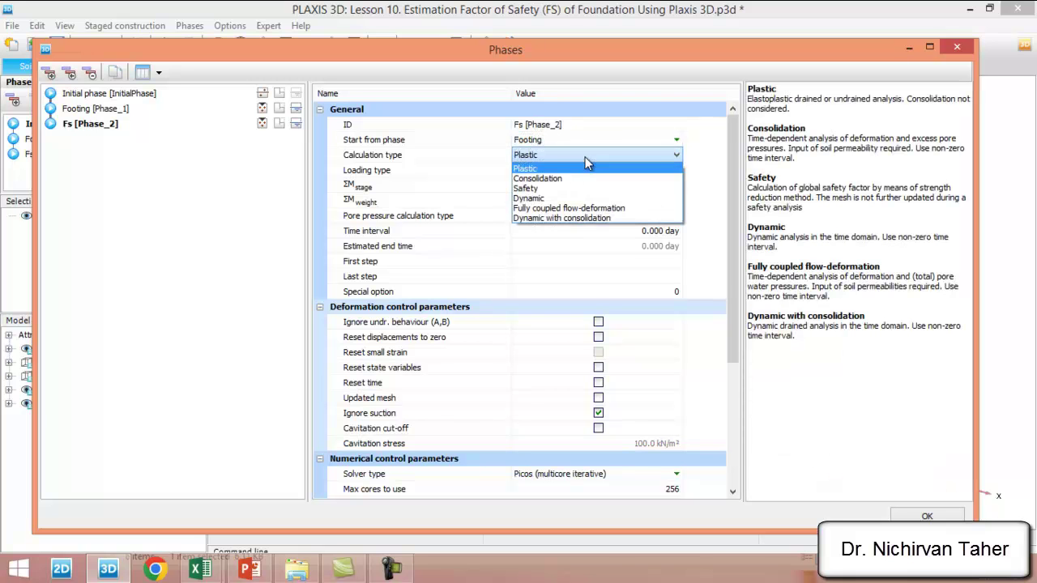
click(553, 187)
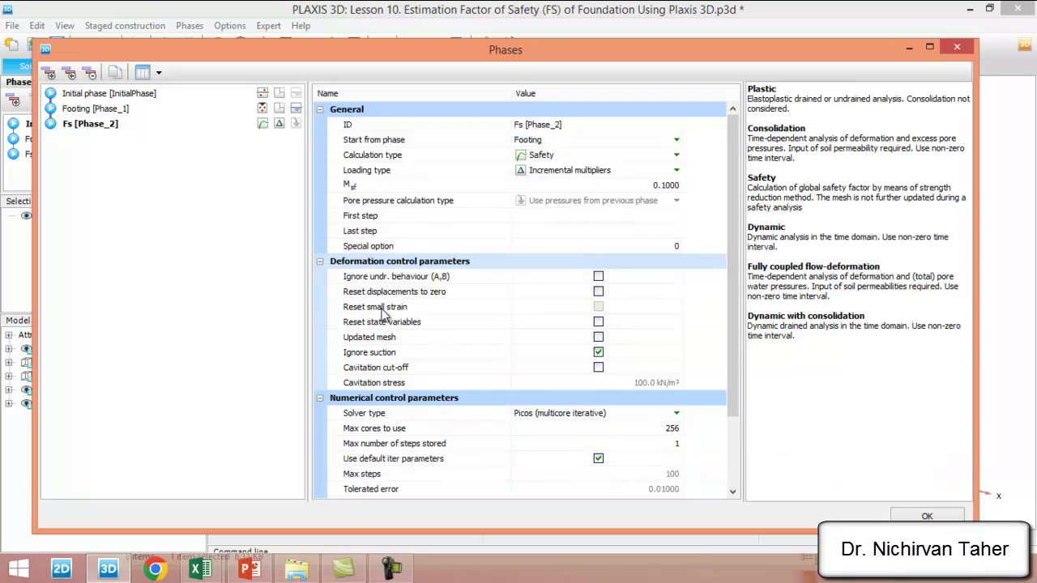
click(599, 293)
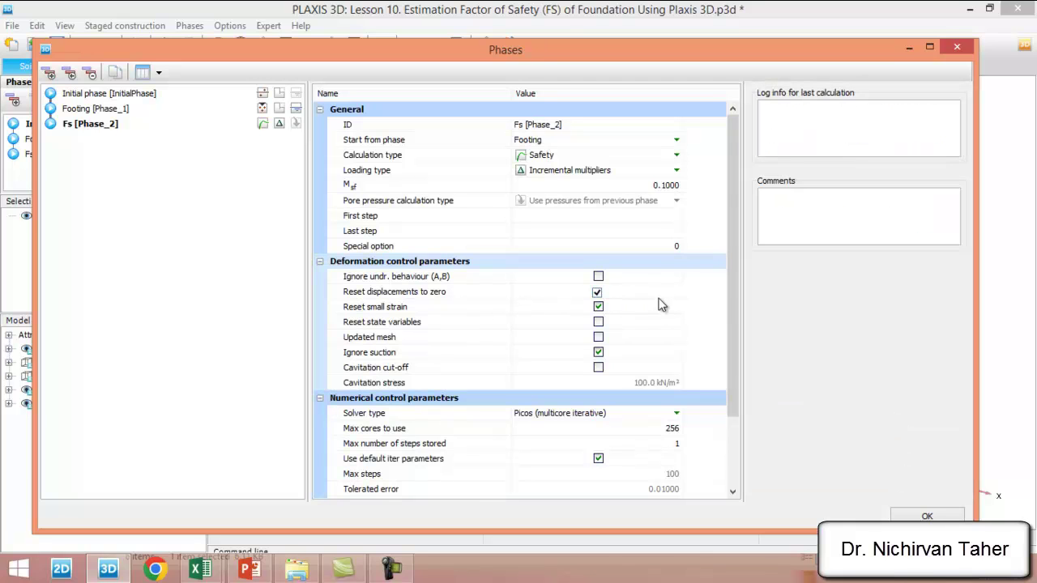
Step: Add a phase that starts from the Footing phase and name it Loading
click(598, 306)
click(82, 111)
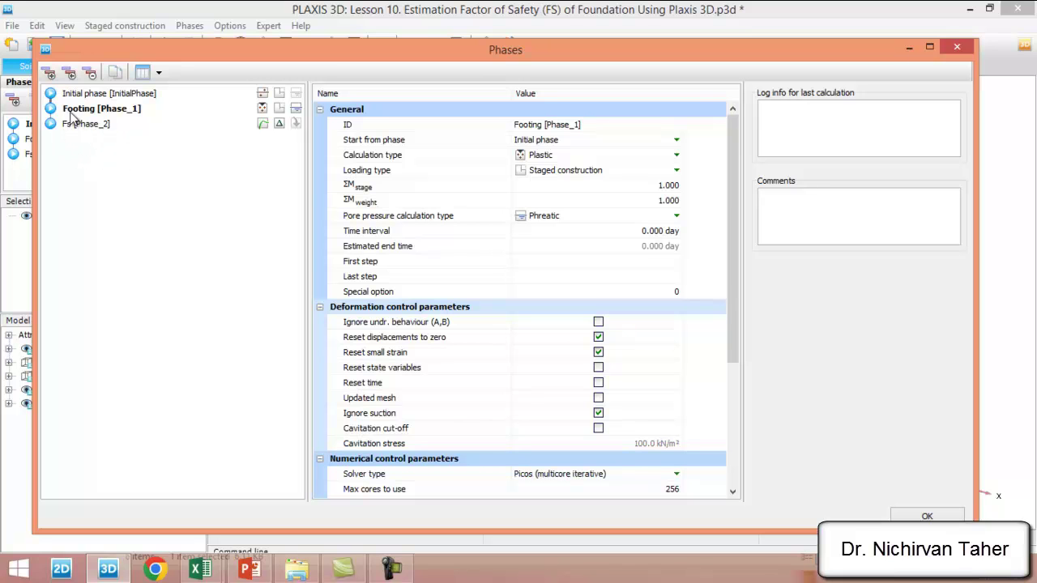
click(95, 124)
click(91, 111)
click(48, 73)
click(566, 127)
text(Loading)
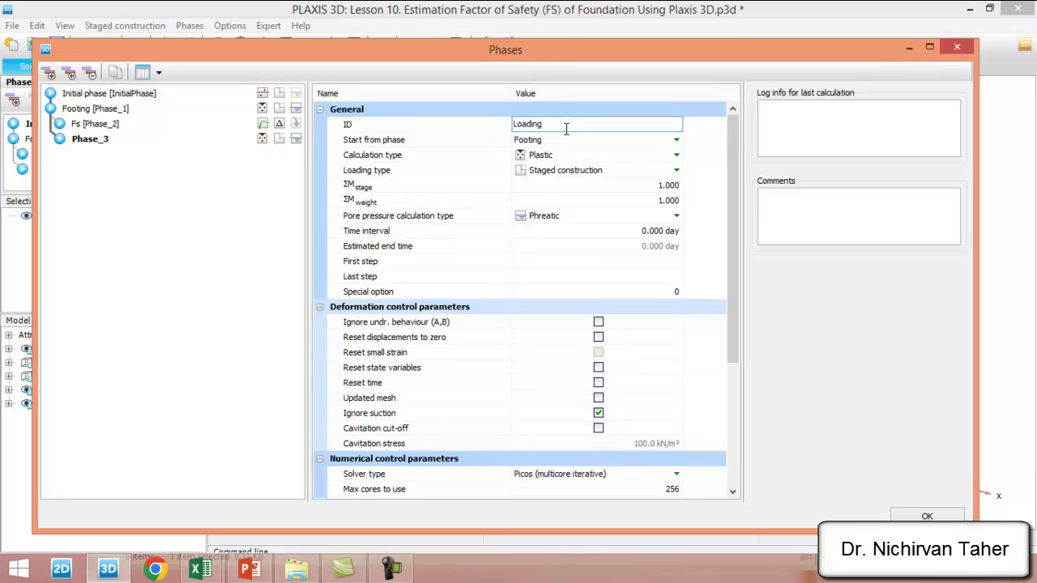
Step: Keep the Loading phase's calculation type as Plastic and enable resetting its displacements to zero
click(600, 158)
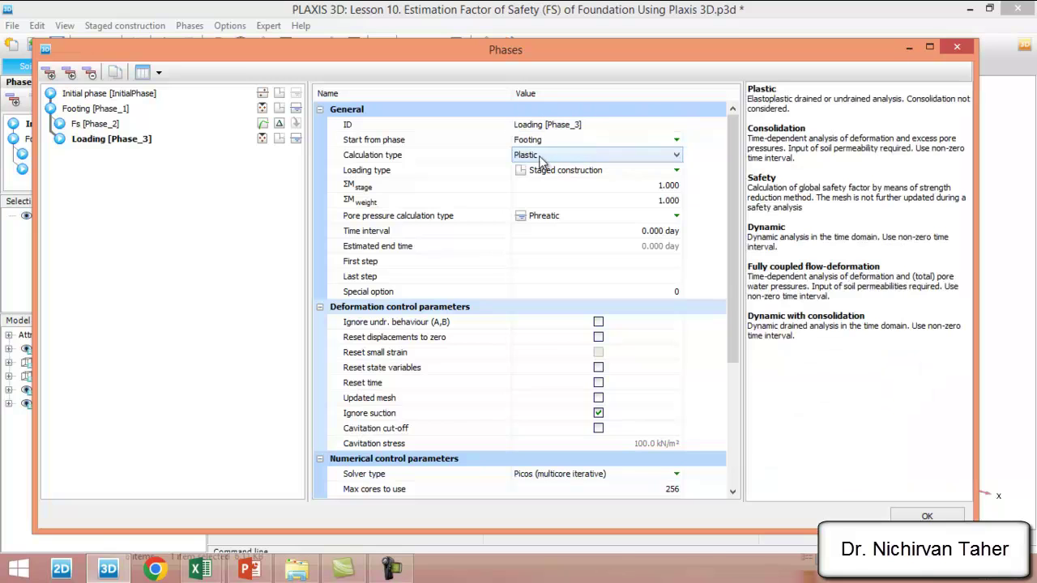
click(598, 337)
click(598, 351)
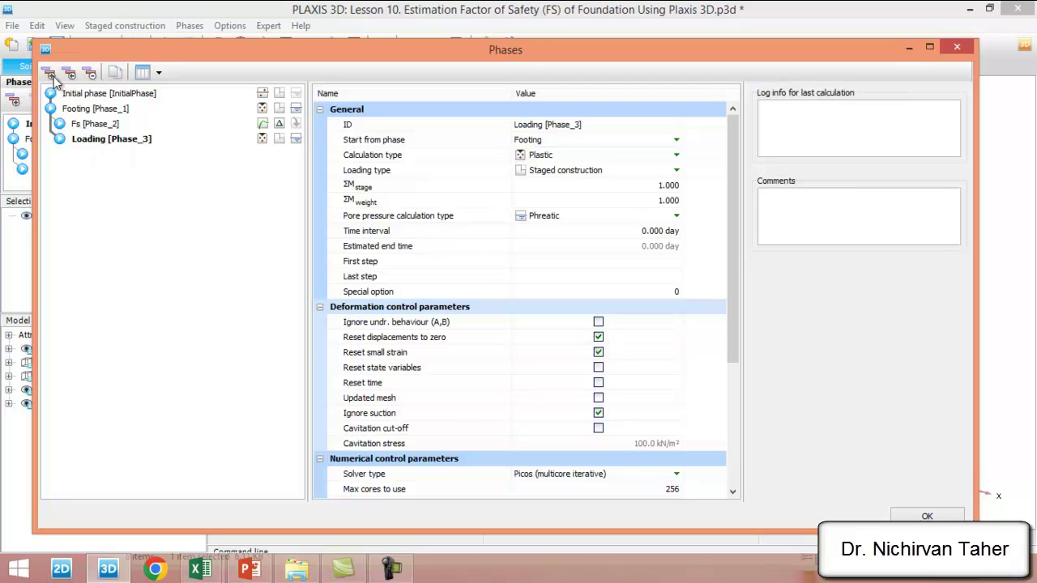
Step: Rename the Loading phase as Ultimate Load
click(531, 128)
click(542, 124)
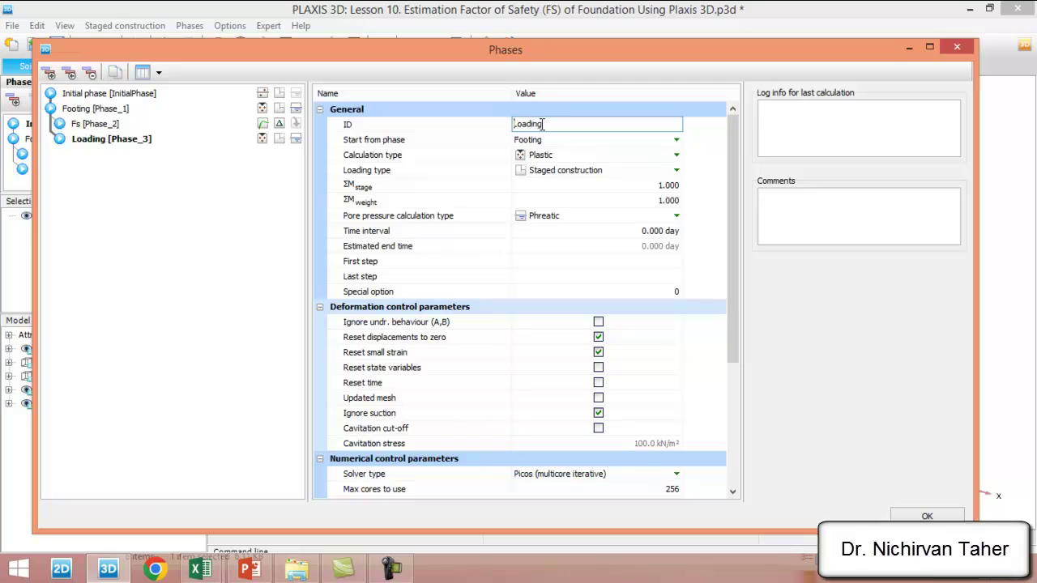
text(Ultimate)
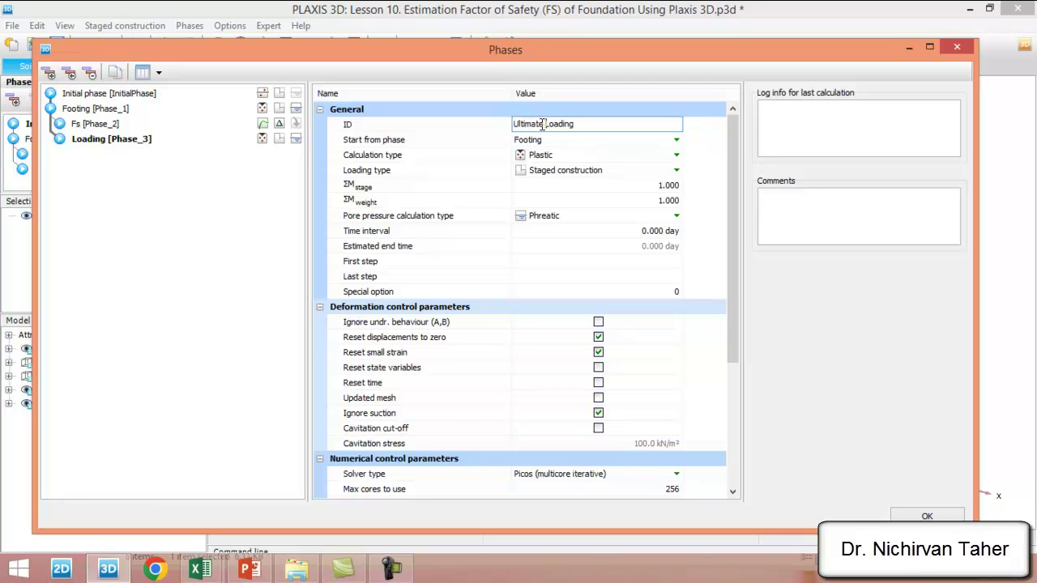
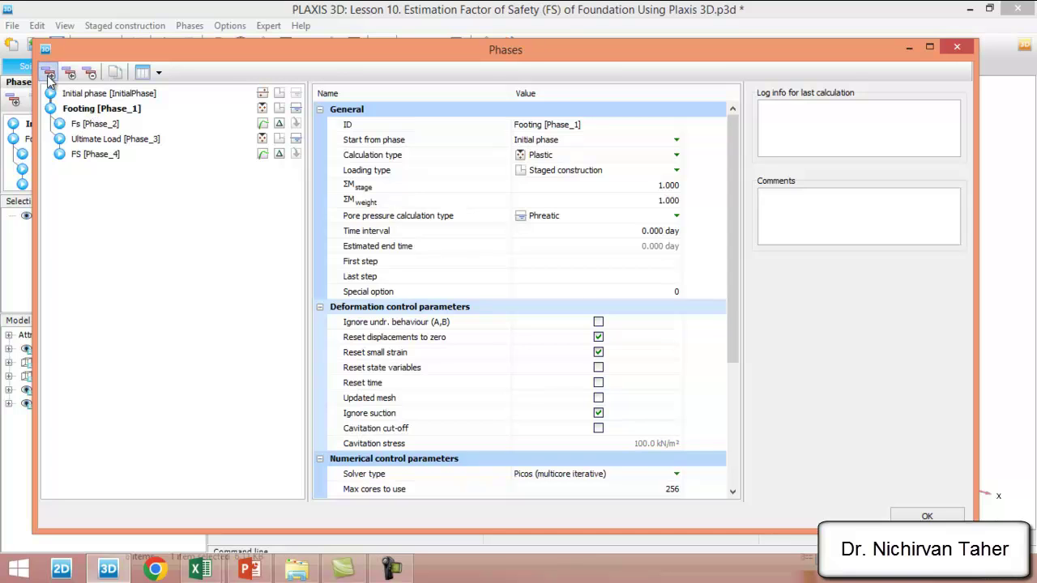
Step: Add a Plastic phase named Alloawable Load that starts from the Footing phase and enable resetting its displacements to zero
click(49, 73)
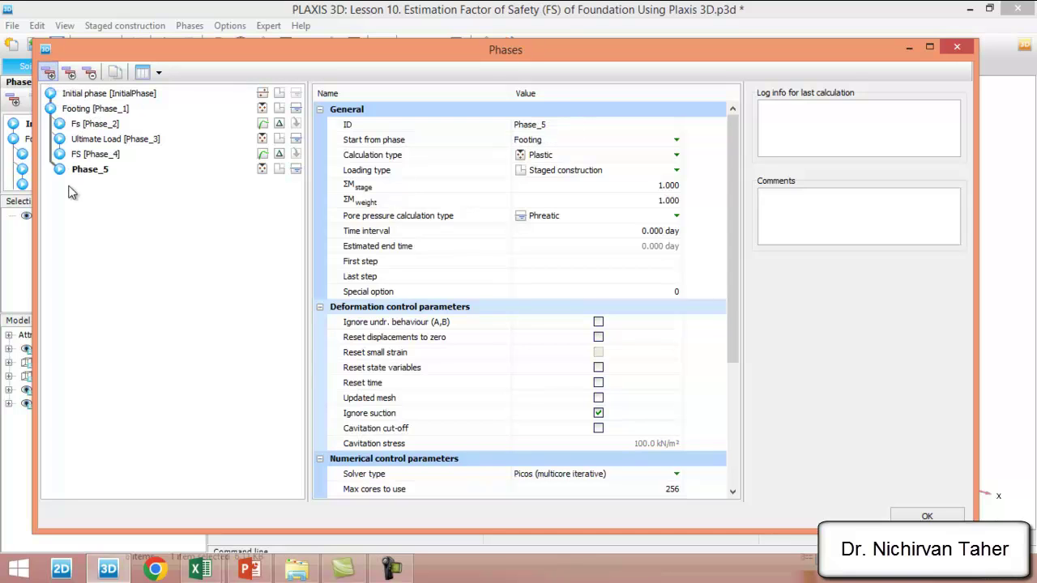
click(555, 124)
text(Alloawable Load)
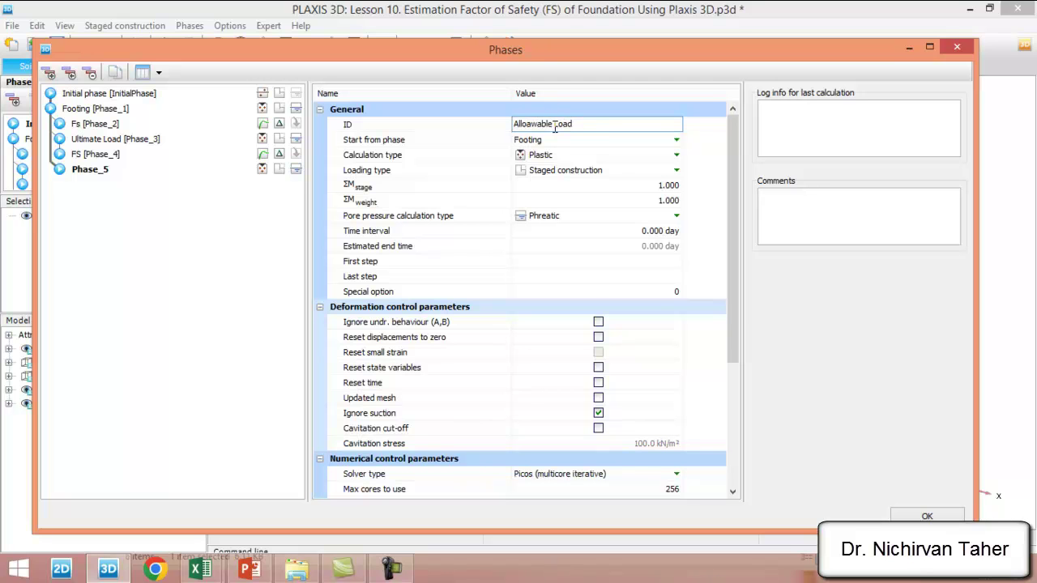
key(Return)
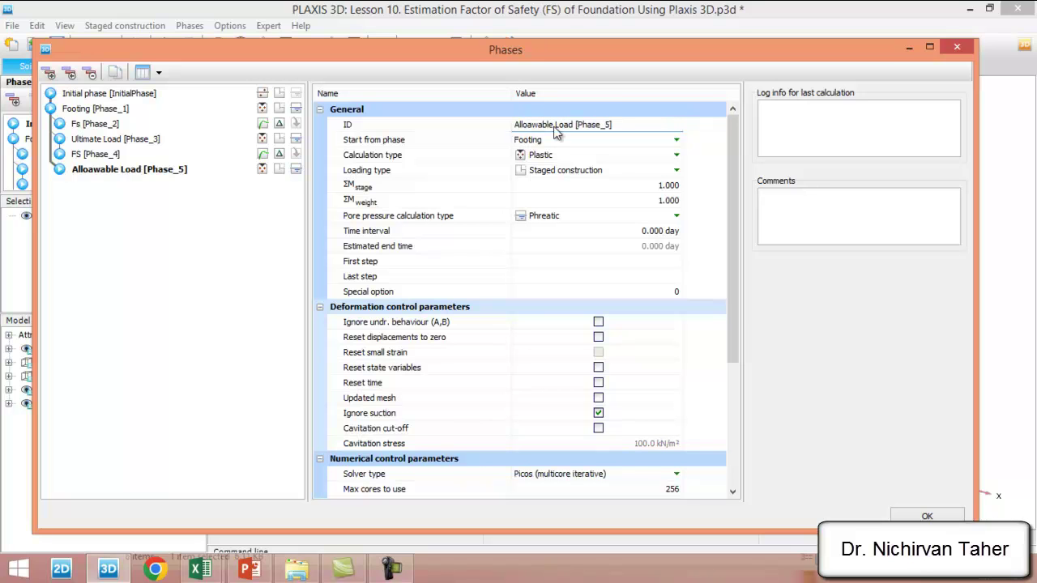
click(554, 141)
click(574, 158)
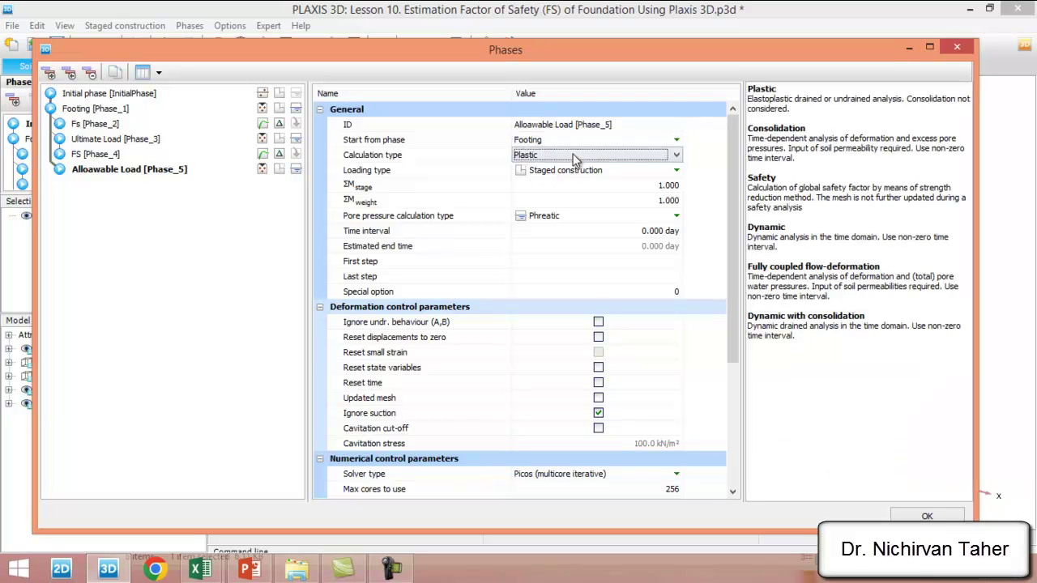
click(598, 337)
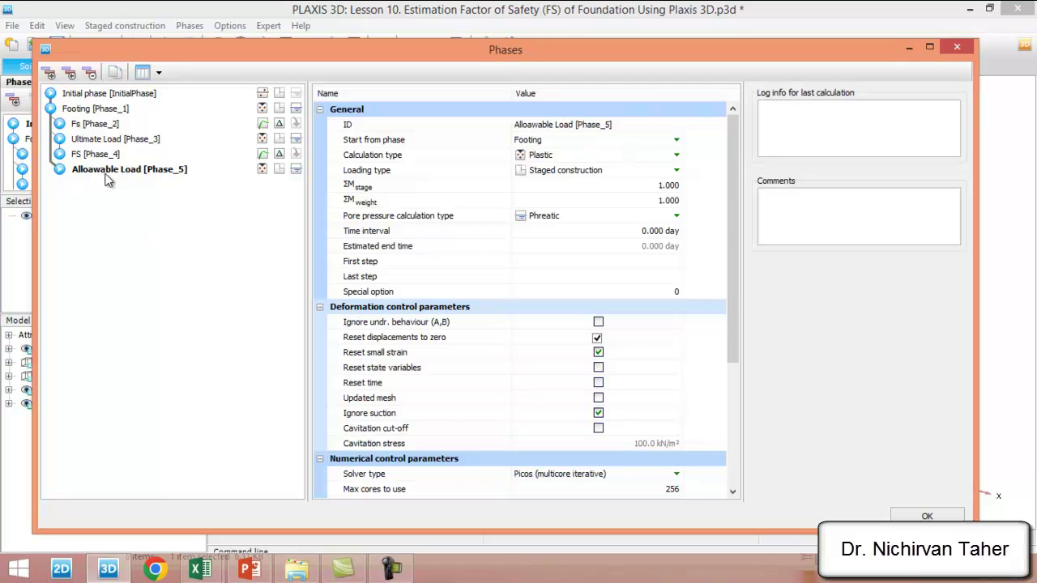
Step: Add a phase that starts from the Alloawable Load phase and name it FS
click(50, 74)
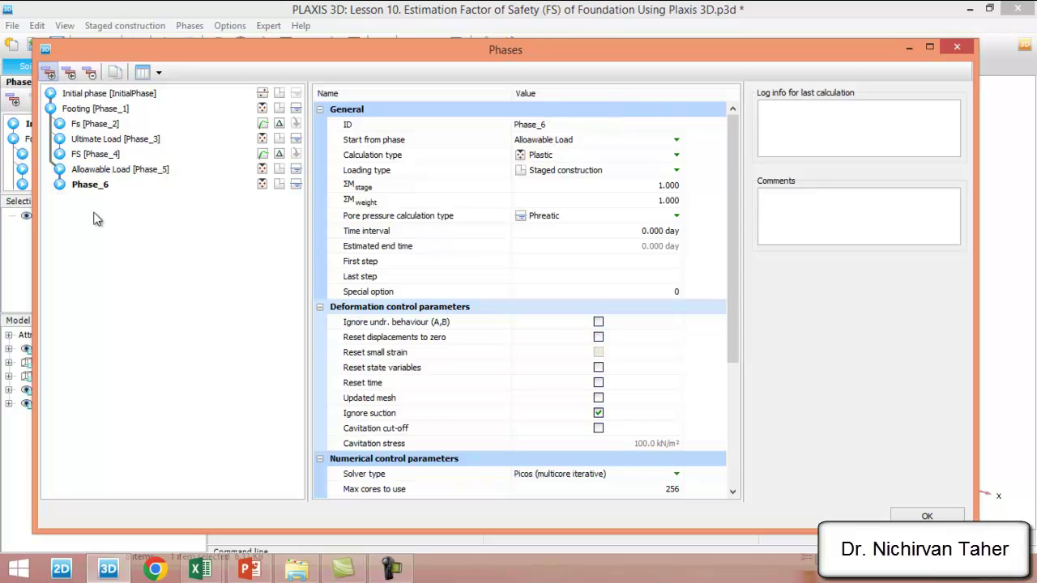
click(570, 124)
text(FS [)
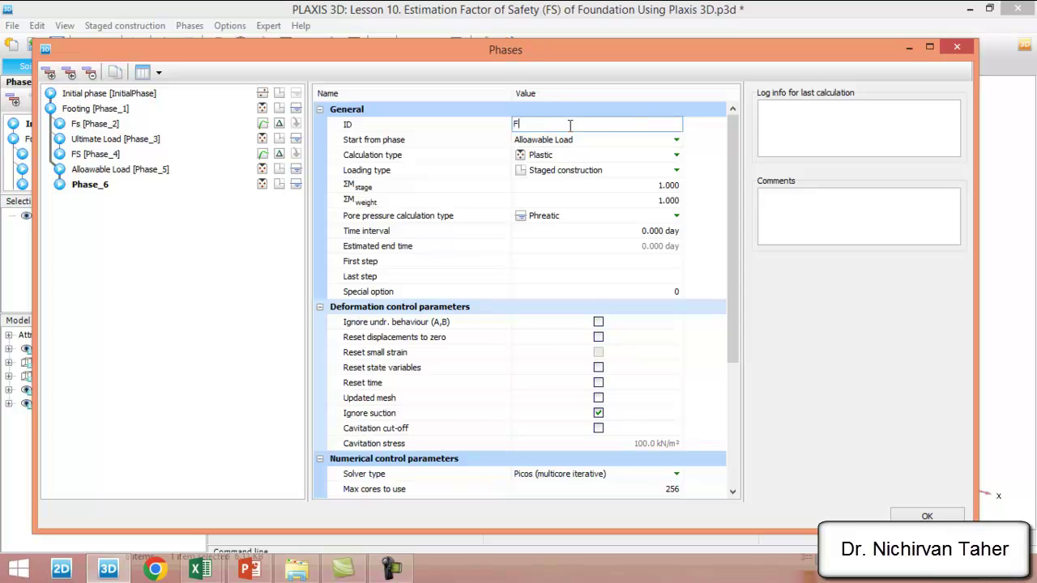
click(172, 245)
Step: Set the calculation type of the FS phase under Alloawable Load to Safety and enable resetting displacements to zero
click(568, 153)
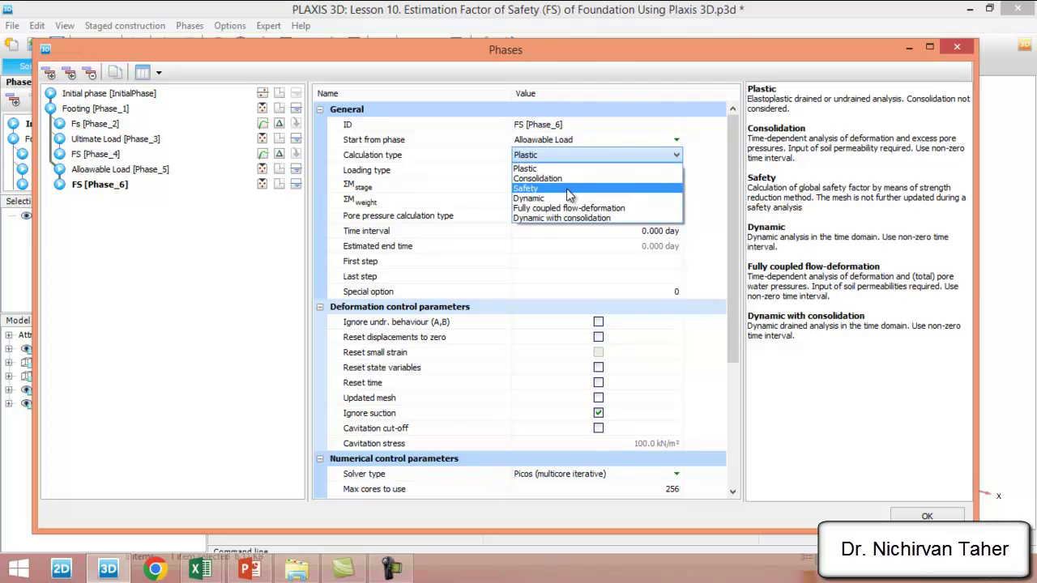
click(568, 188)
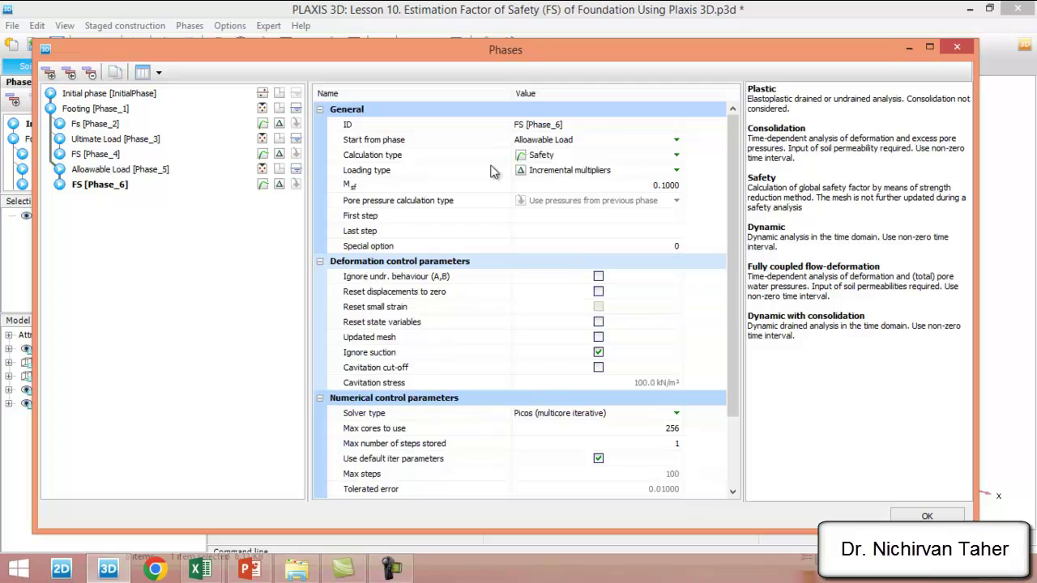
click(598, 292)
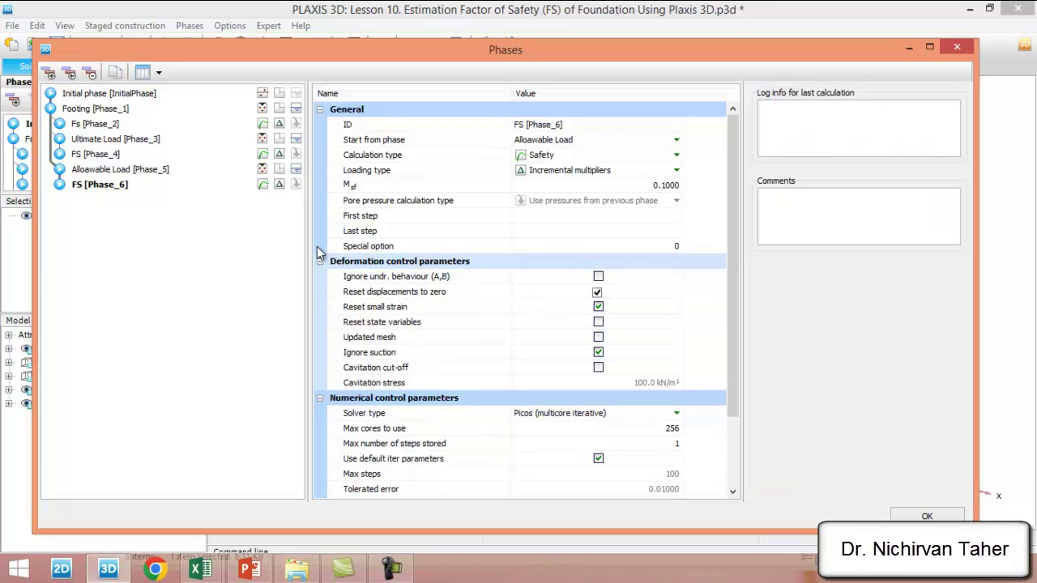
Step: Accept the phase definitions and close the Phases window
click(391, 568)
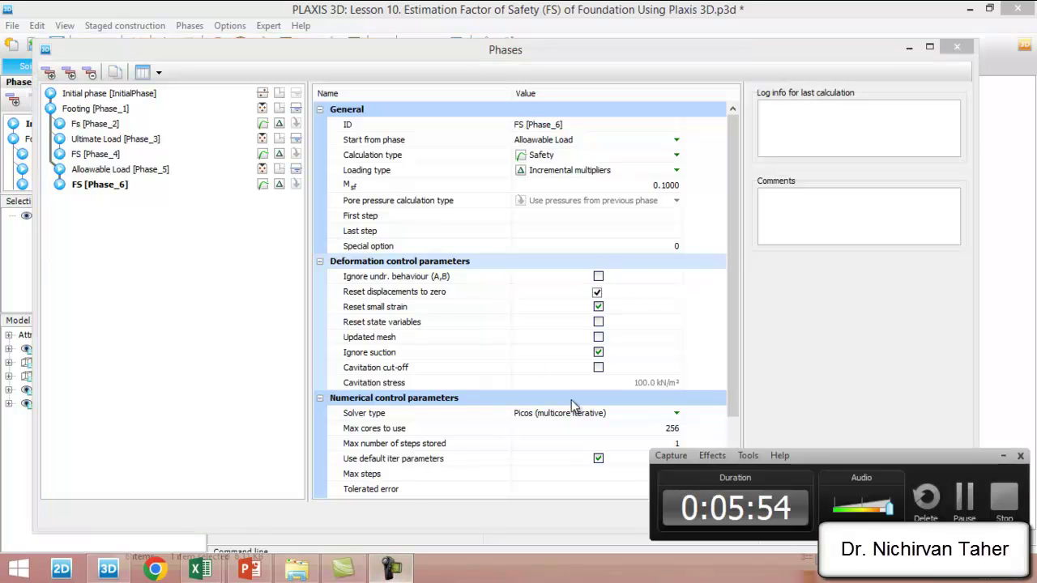
click(962, 512)
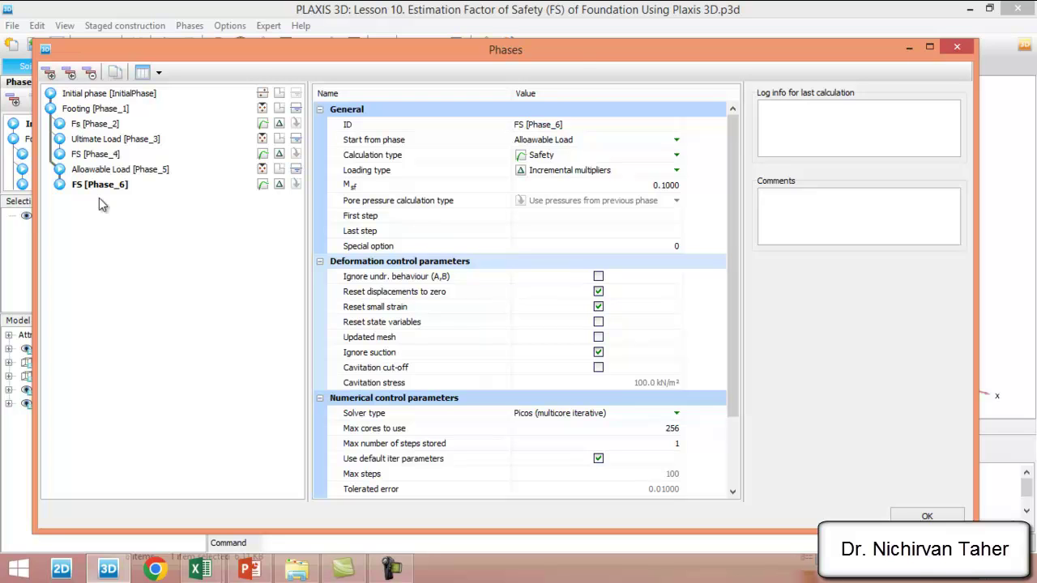
drag(579, 57, 581, 35)
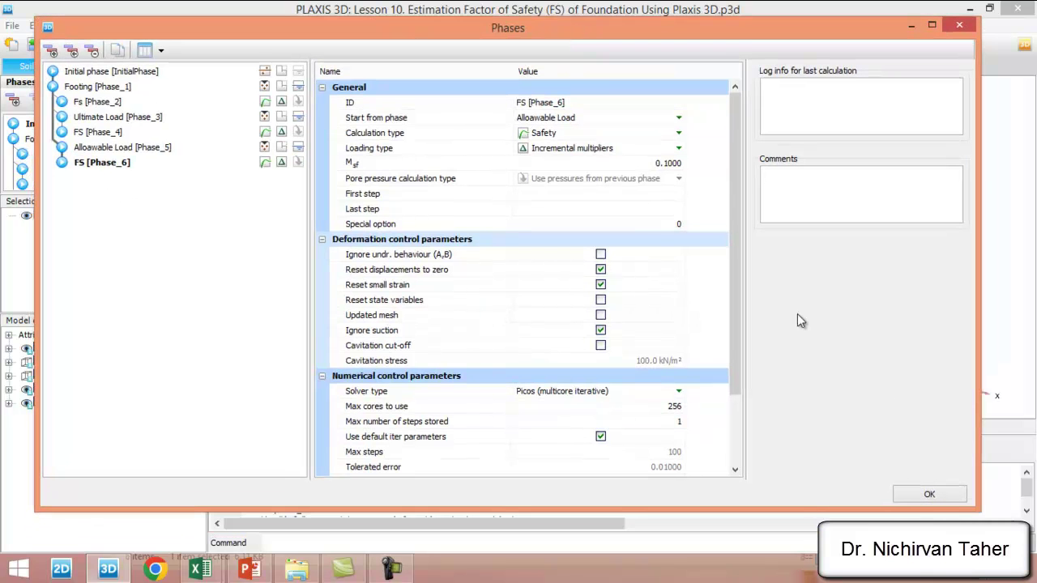
click(930, 496)
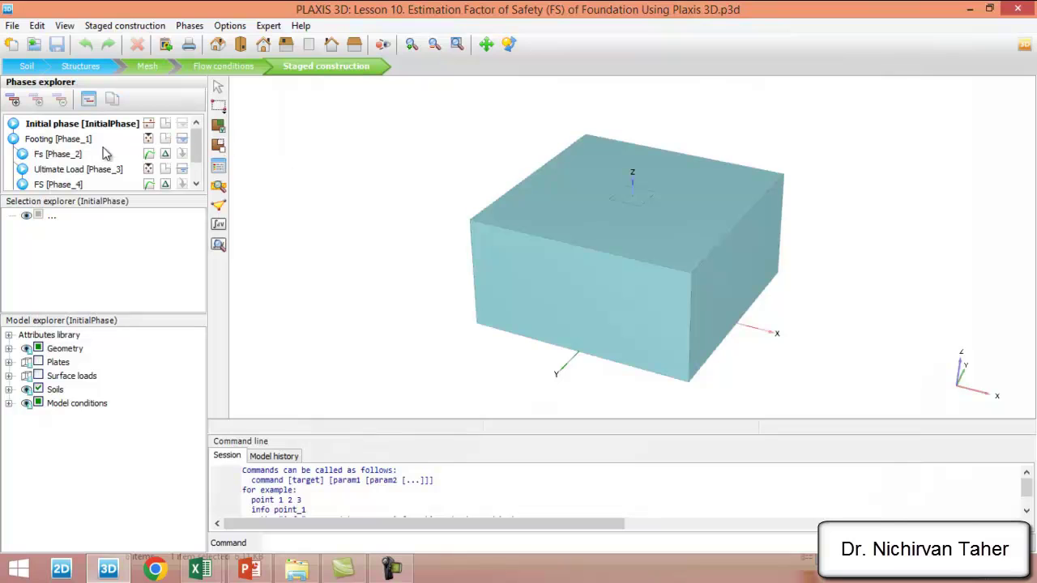
Step: Step through all calculation phases up to the last FS phase to examine the active footing plate and surface load
key(Down)
key(Down)
key(Down)
key(Down)
key(Down)
key(Down)
mouse_move(202, 166)
mouse_down()
mouse_move(202, 140)
mouse_move(202, 177)
mouse_up()
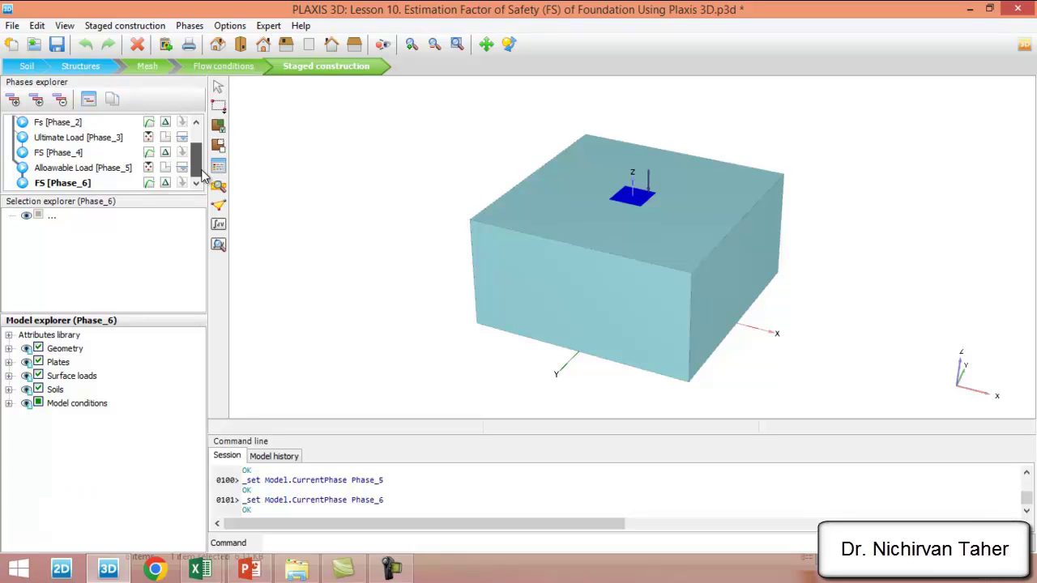
mouse_move(201, 172)
mouse_down()
mouse_move(196, 144)
mouse_move(199, 171)
mouse_up()
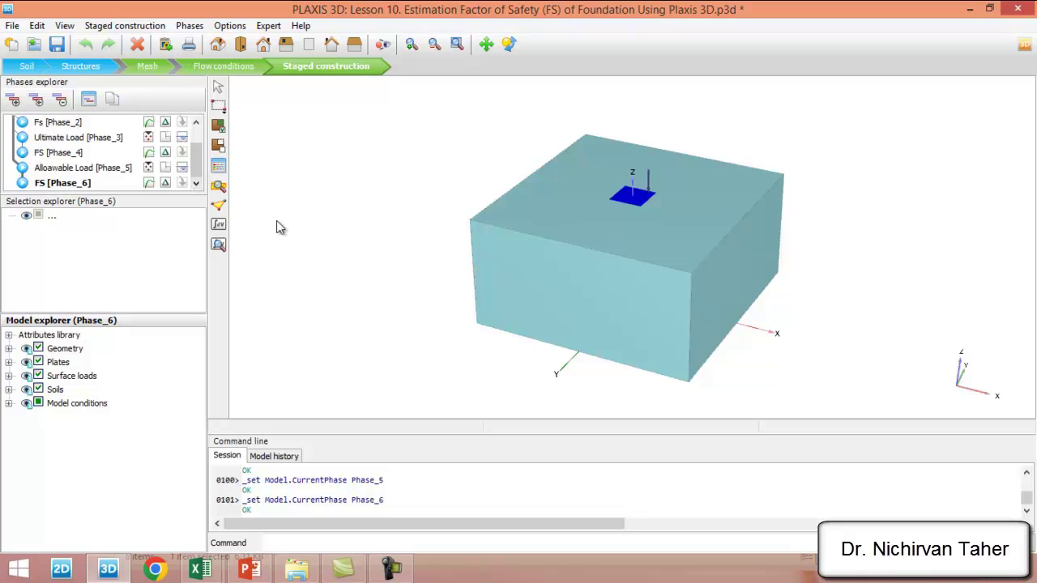
Step: Open the selection of points for curves and search for the nodes and stress points closest to the origin (0, 0, 0)
click(219, 208)
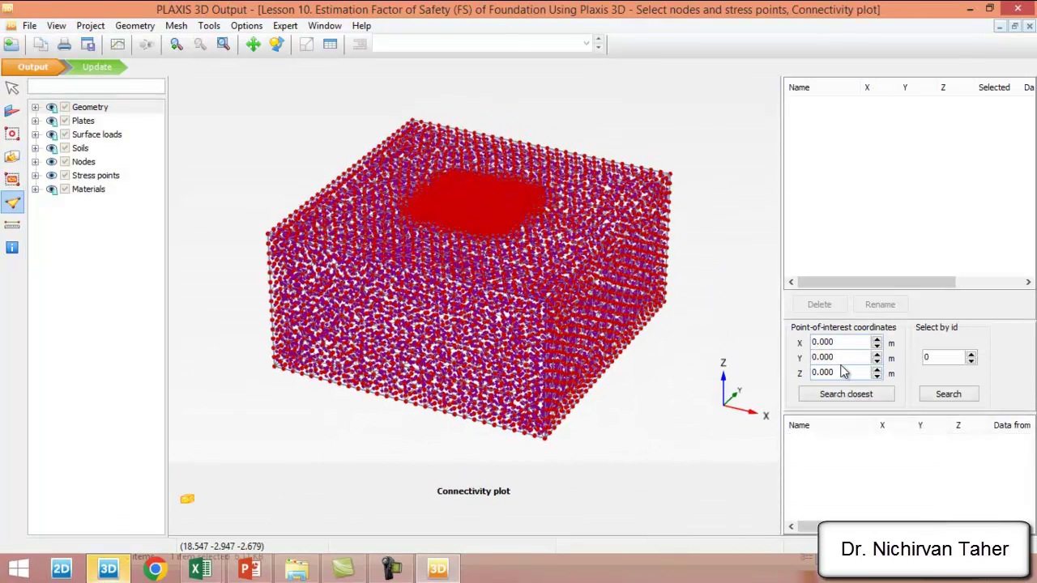
double_click(835, 373)
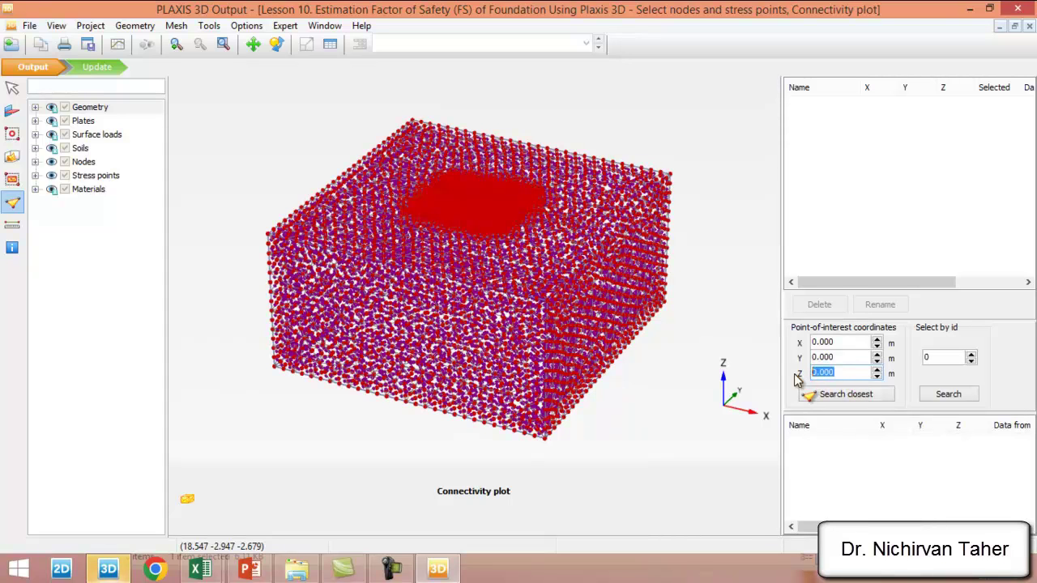
click(847, 396)
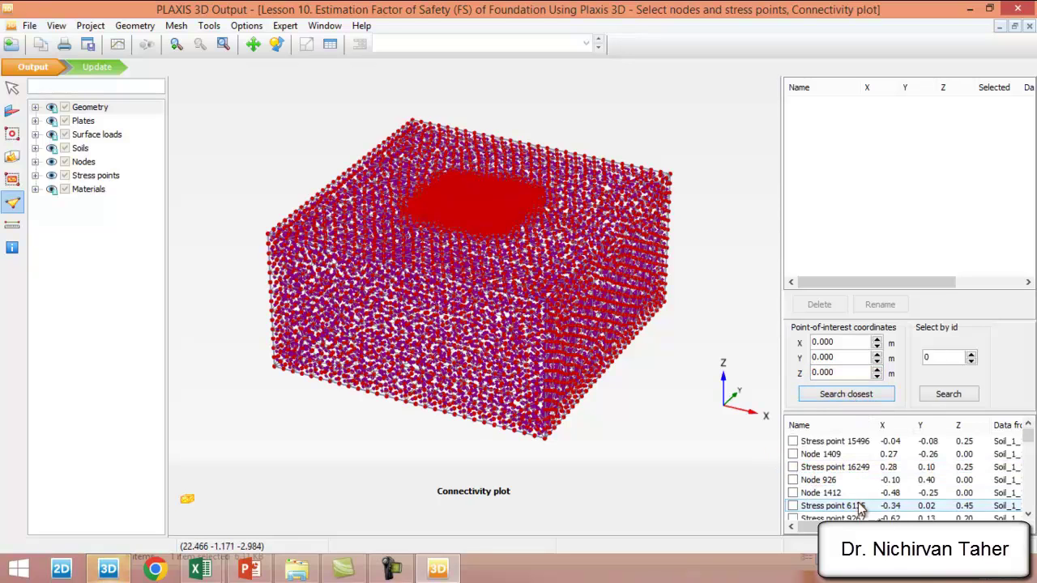
scroll(1027, 442, down, 3)
scroll(1027, 442, up, 3)
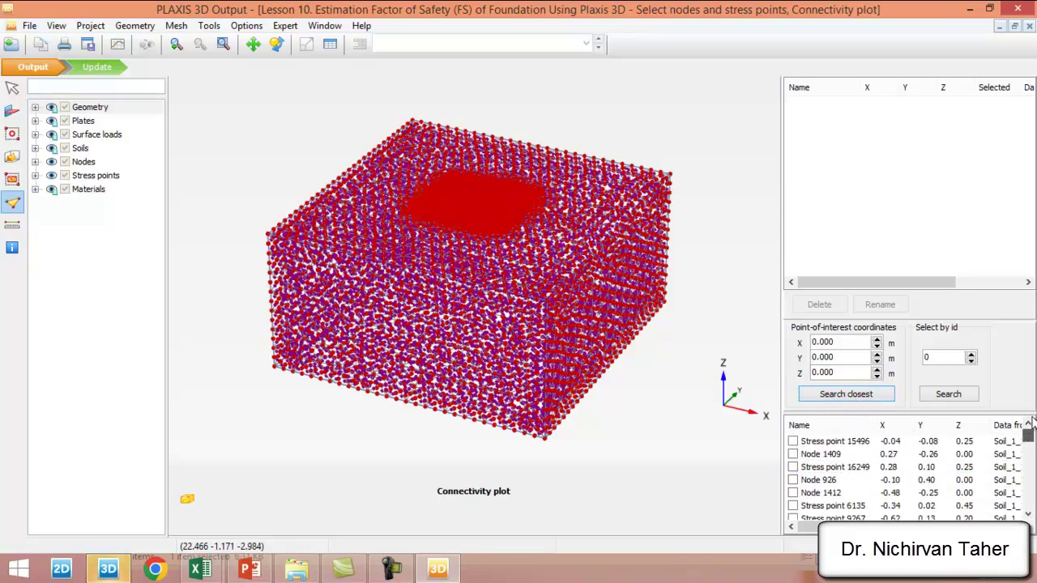
Step: Return to the model's Soil mode and check the borehole's top and bottom levels, then go back to Staged construction
click(113, 569)
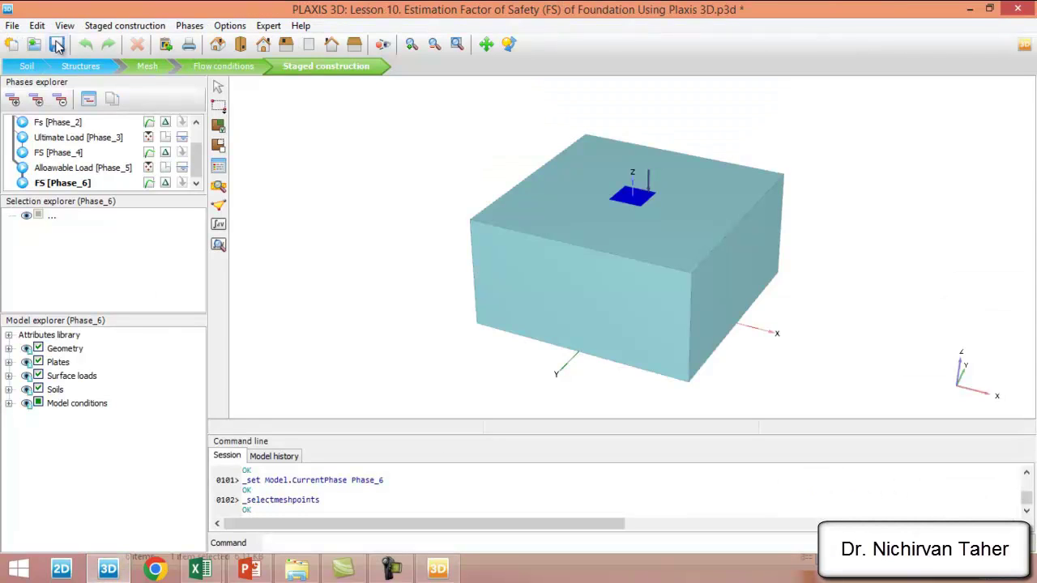
click(27, 65)
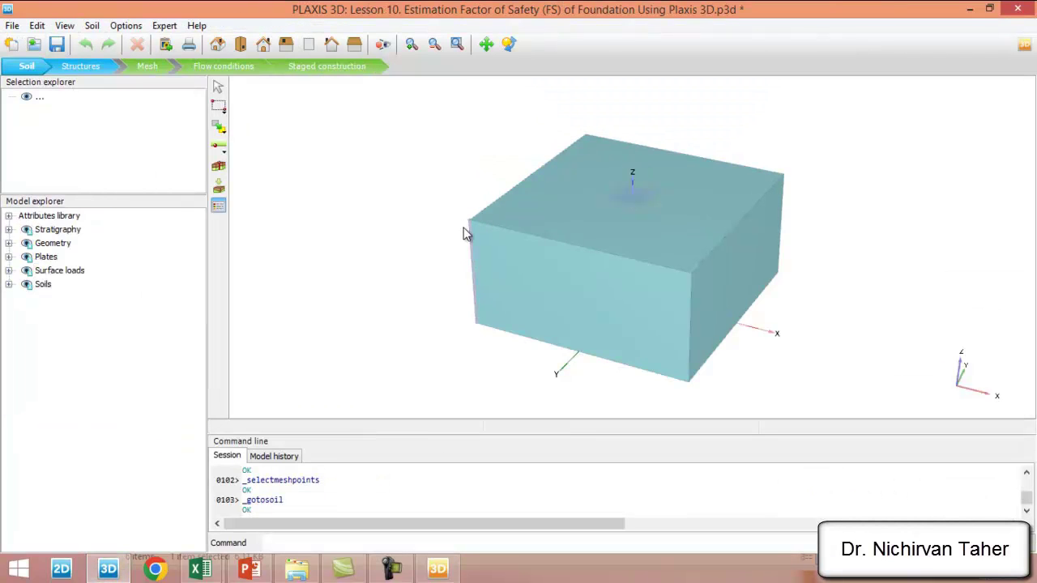
click(474, 235)
double_click(473, 236)
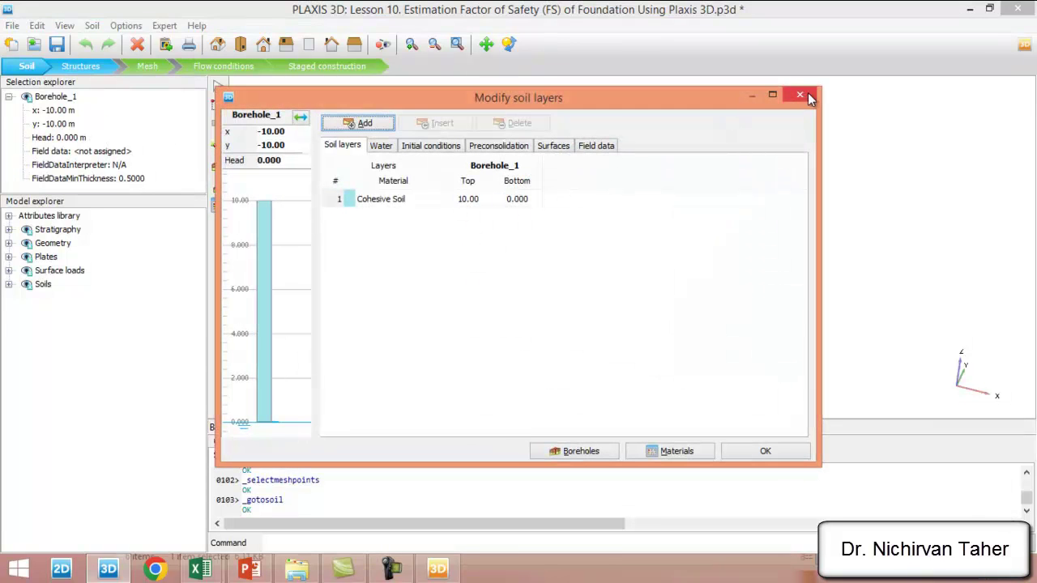
click(799, 95)
click(338, 70)
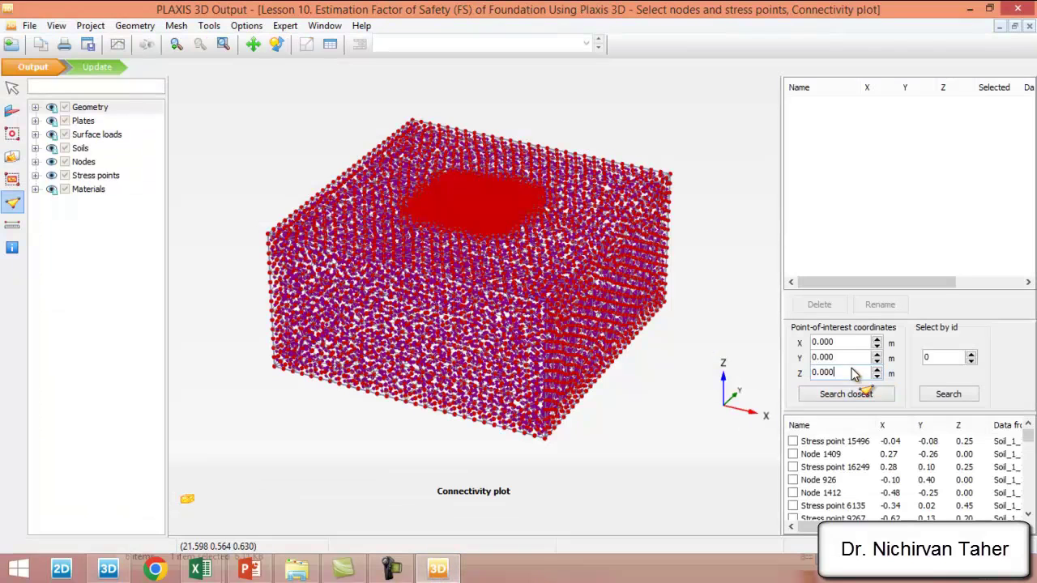
Step: Search for the nodes closest to X 0, Y 0, Z 10 m and select the plate's Node 5443 for curves
drag(857, 372, 786, 375)
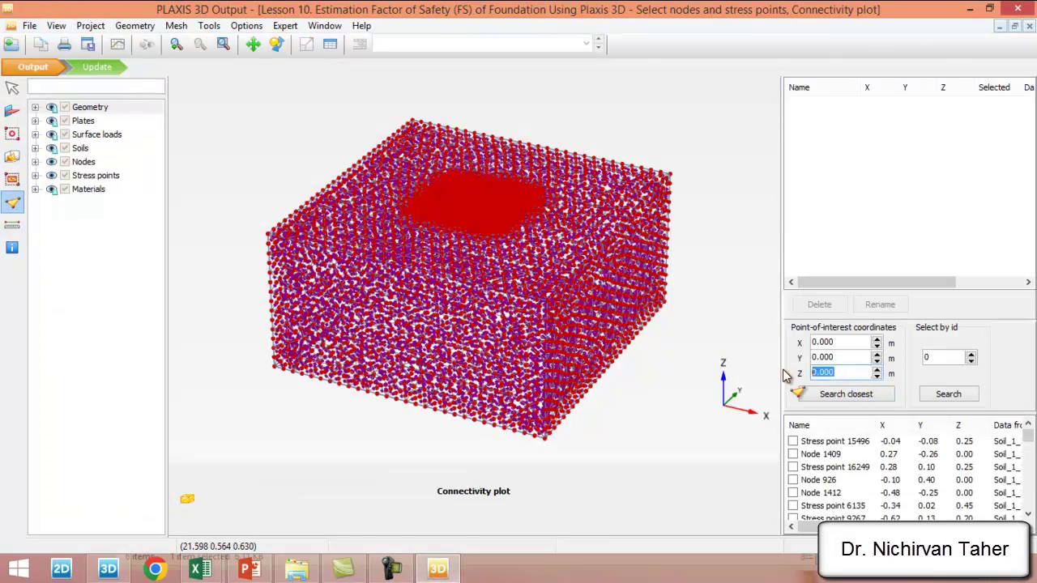
text(10)
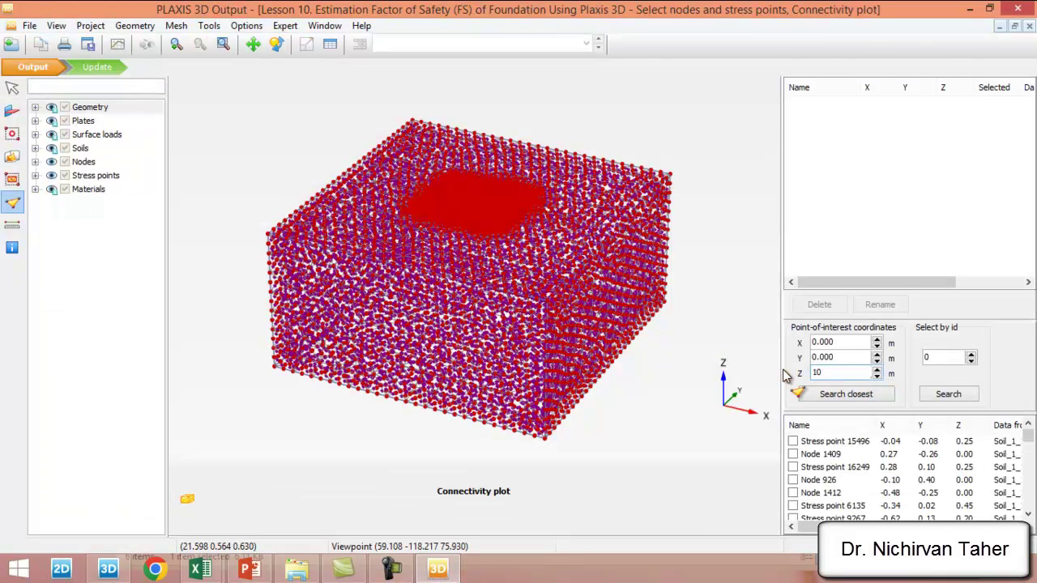
click(870, 397)
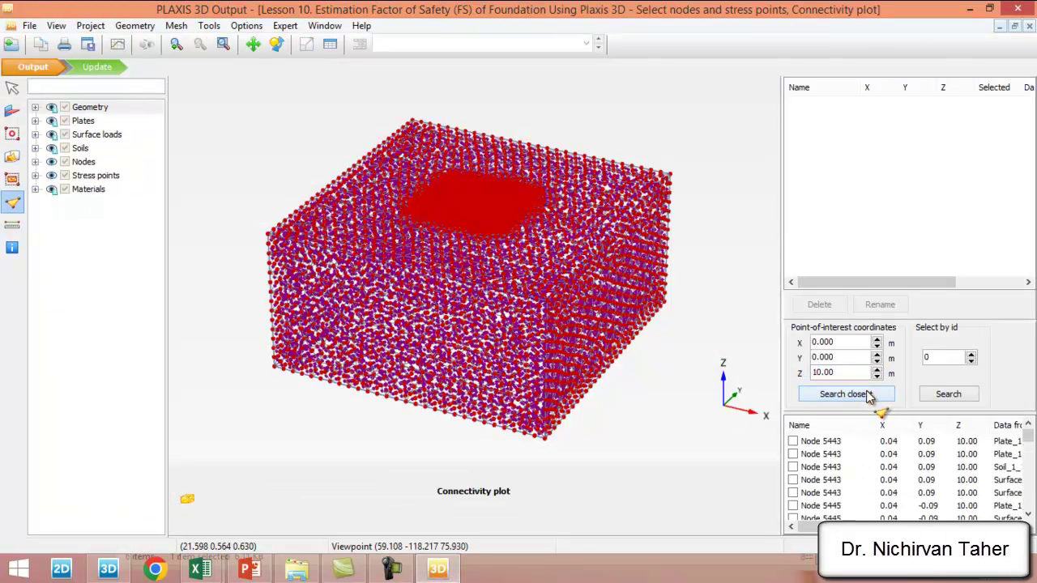
click(793, 441)
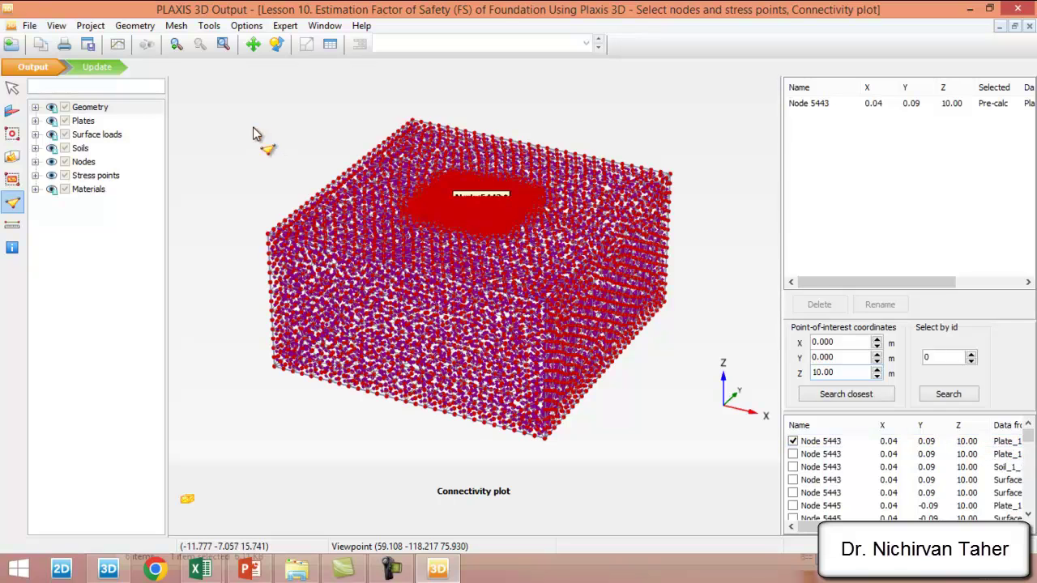
Step: Update the curve point selection with Node 5443 and calculate all construction phases
click(107, 69)
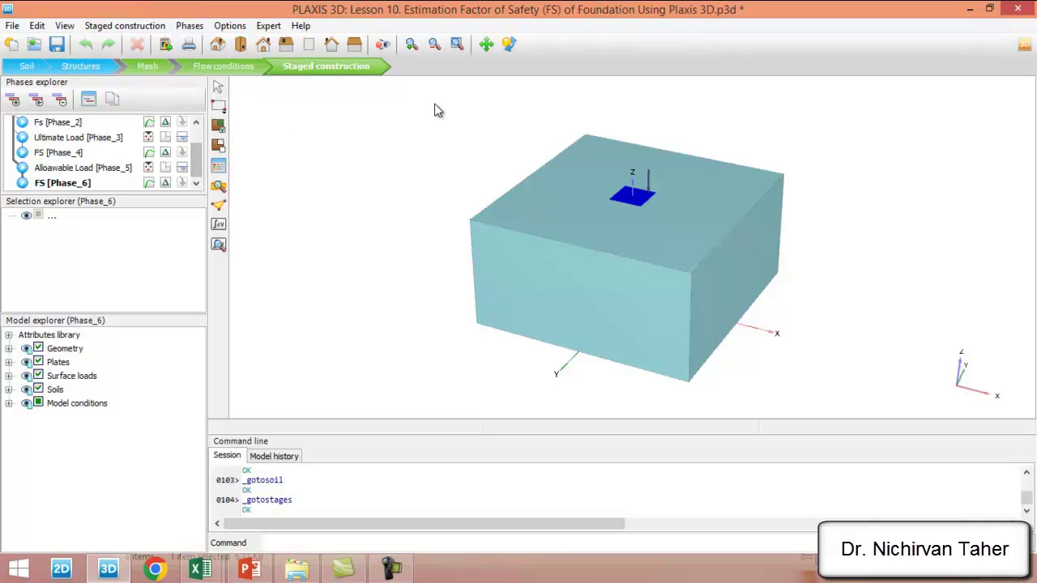
click(218, 227)
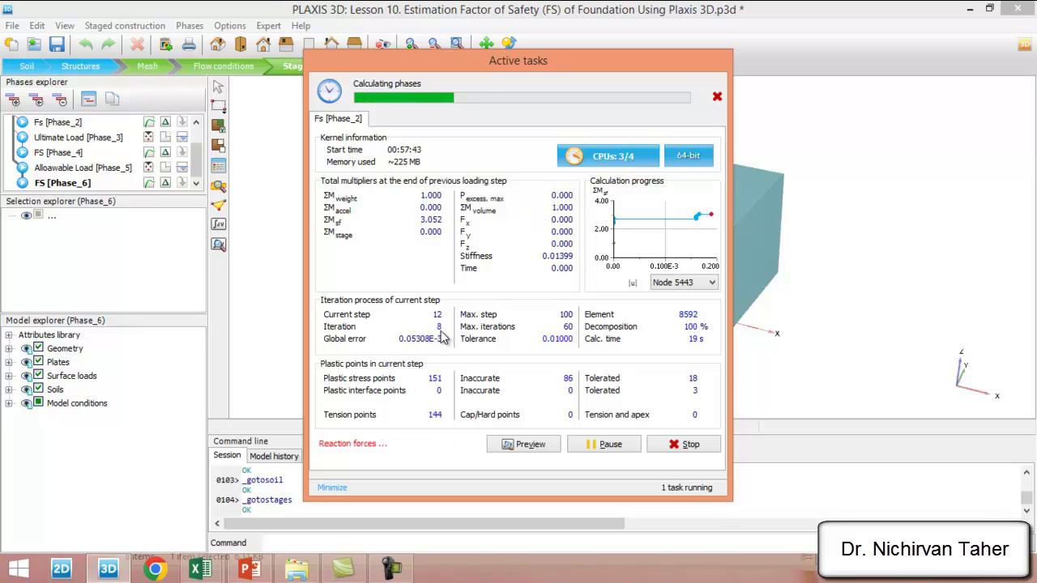
click(391, 570)
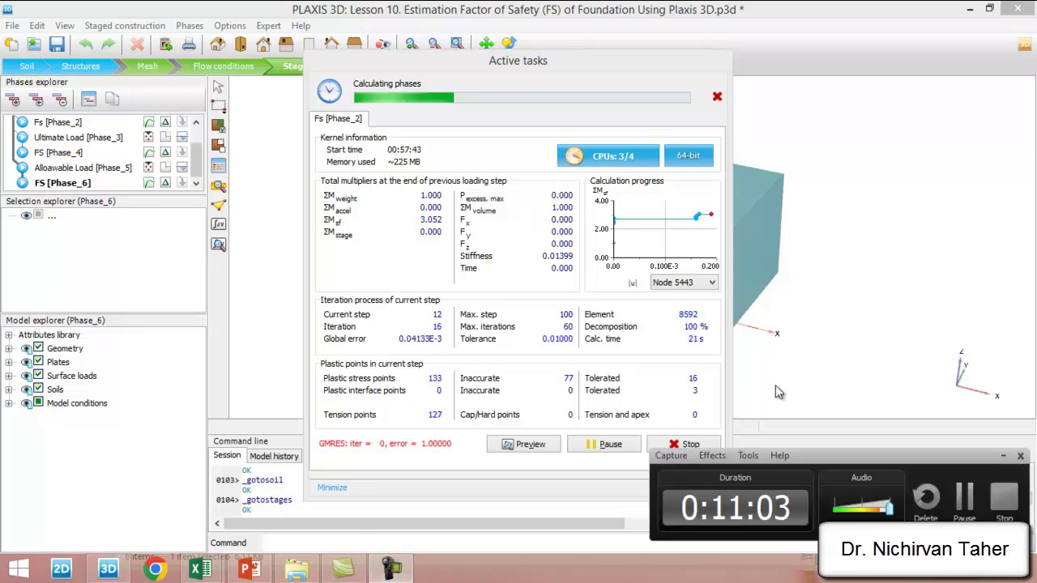
click(965, 510)
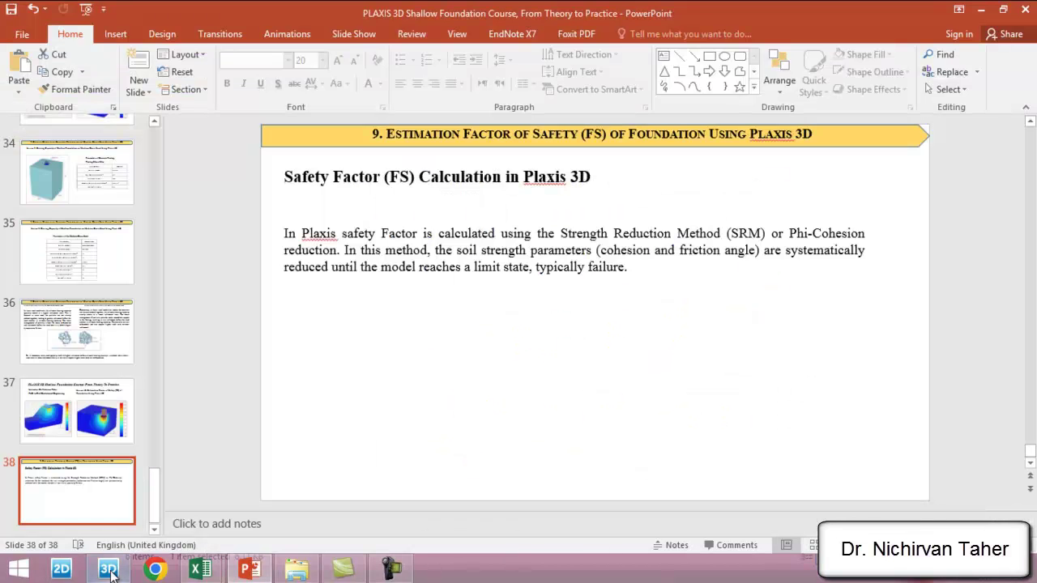
click(110, 571)
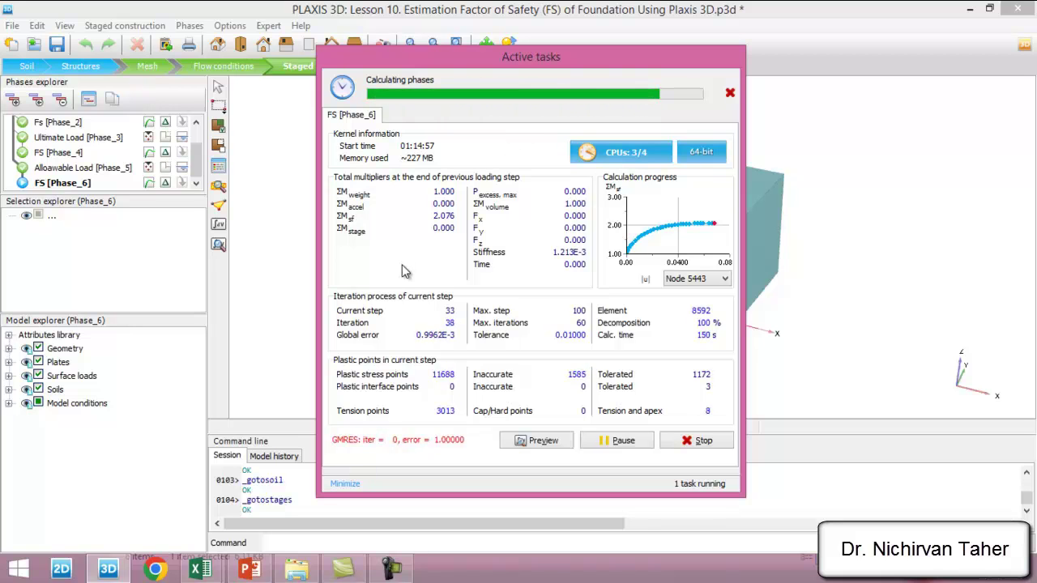
click(388, 571)
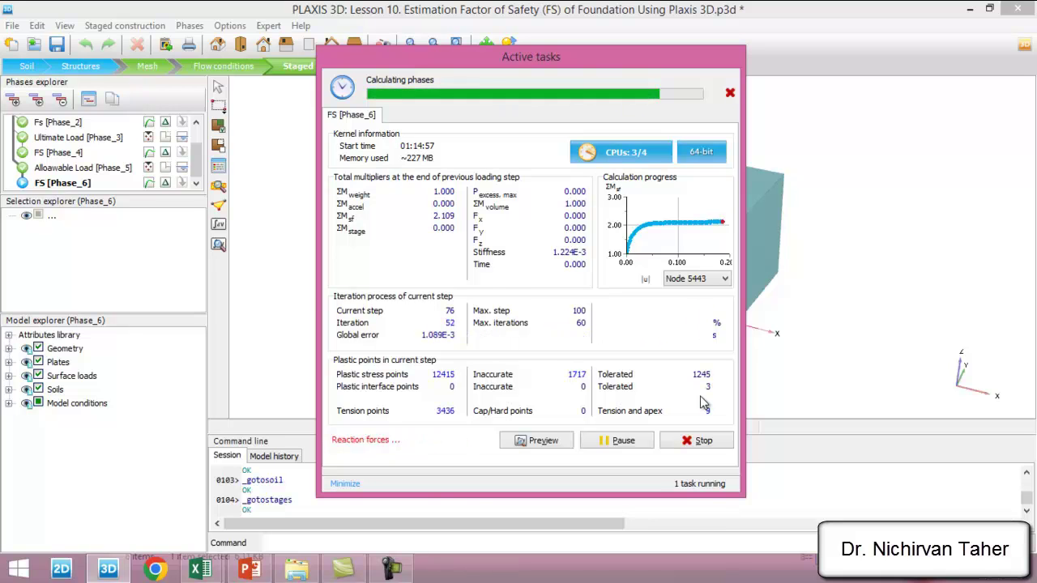
click(392, 570)
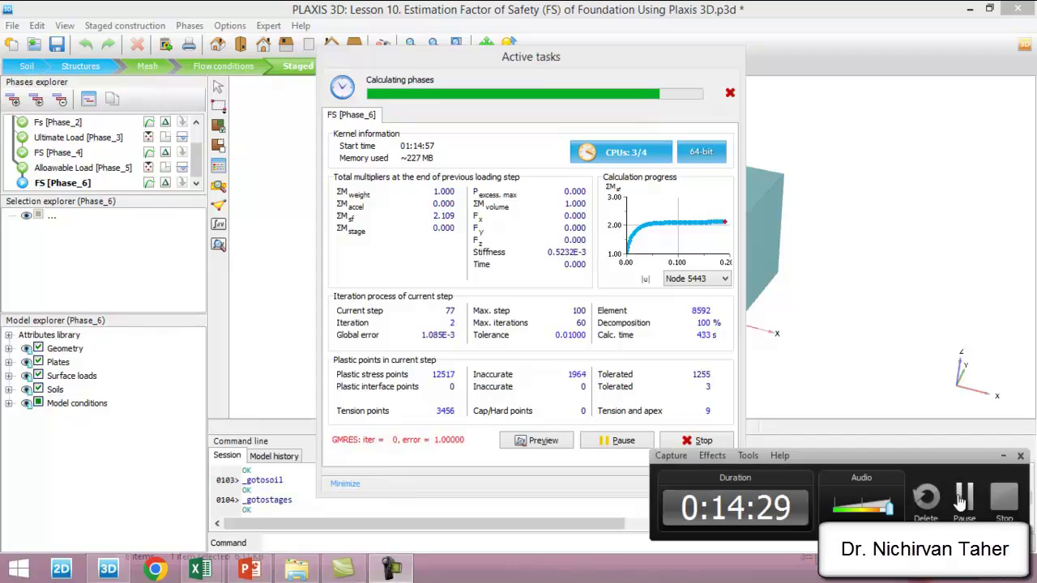
click(963, 498)
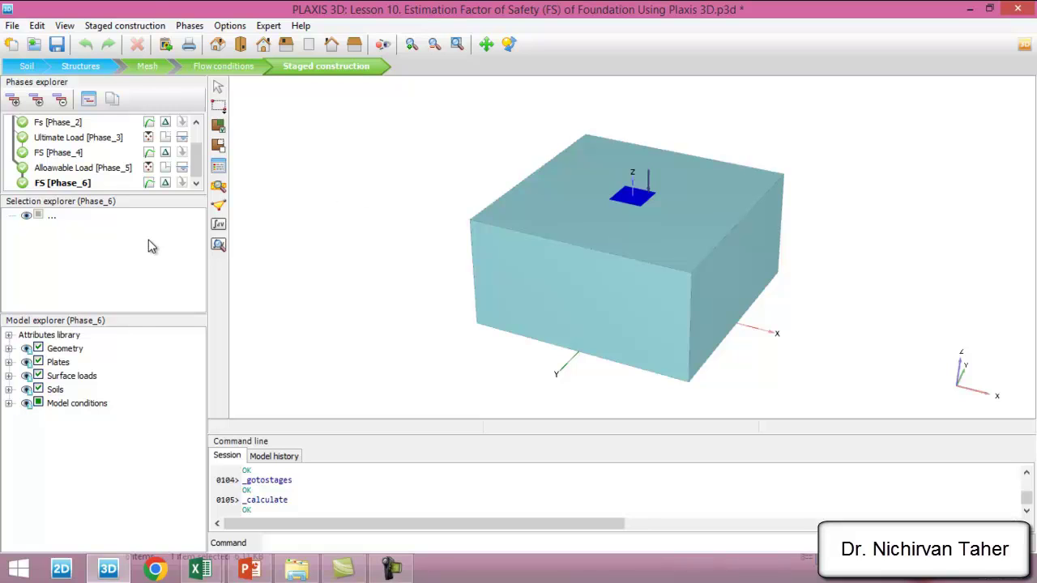
Step: Save the calculated project, select Fs [Phase_2] and examine its details in the Phases window
click(55, 43)
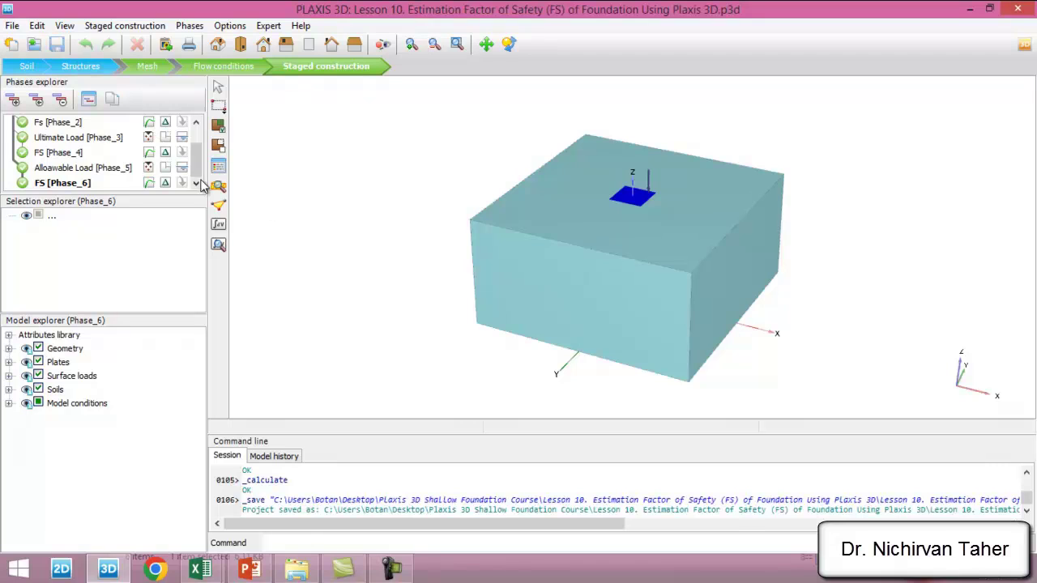
drag(198, 159, 199, 143)
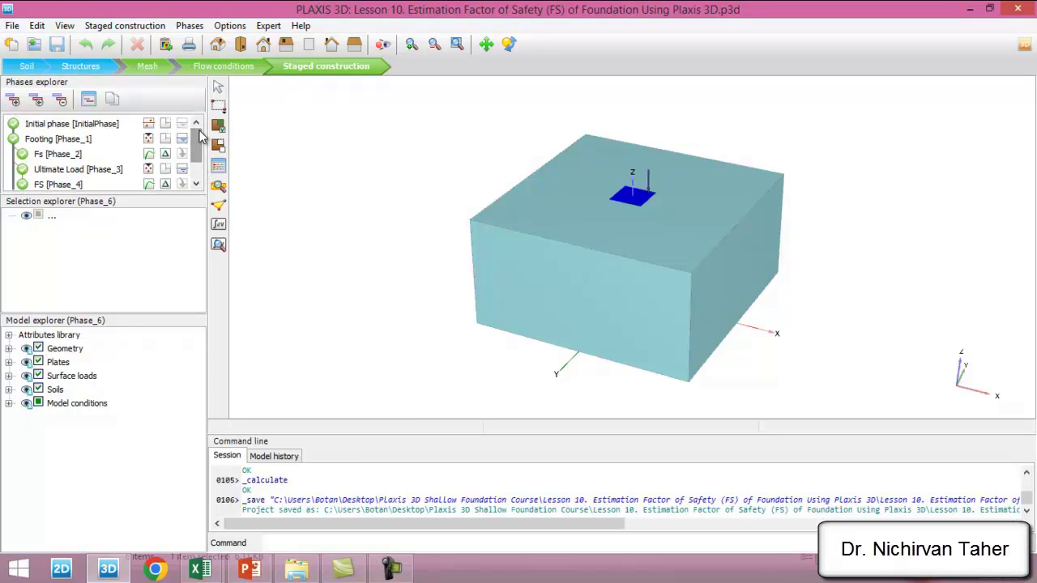
click(53, 157)
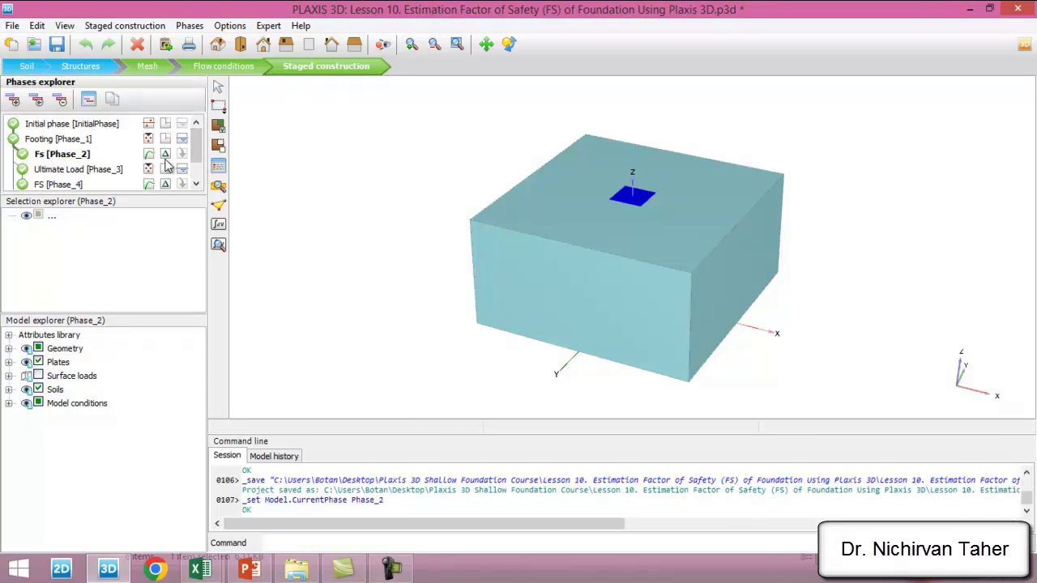
scroll(200, 144, down, 1)
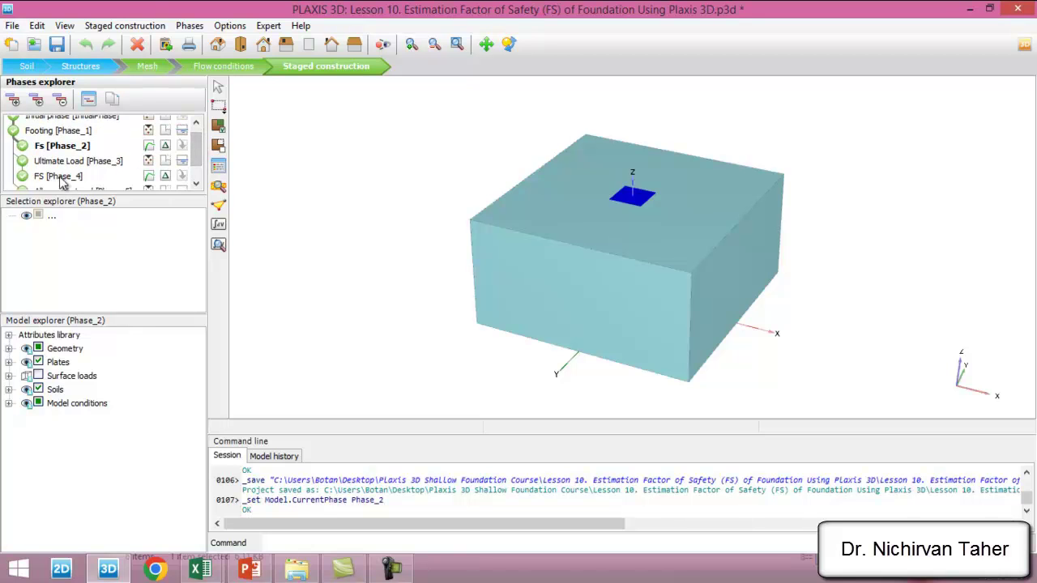
scroll(196, 145, up, 1)
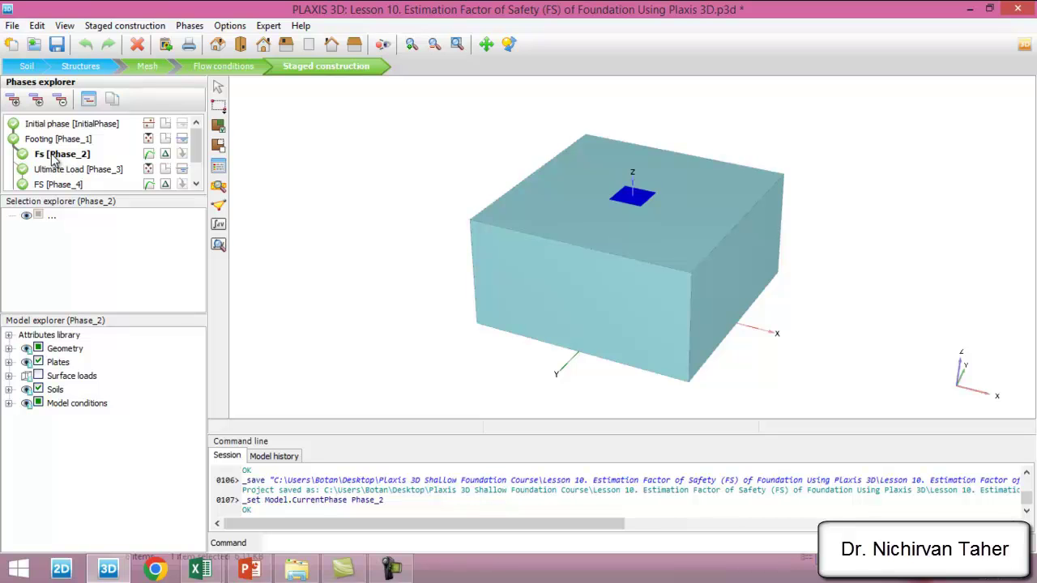
click(87, 100)
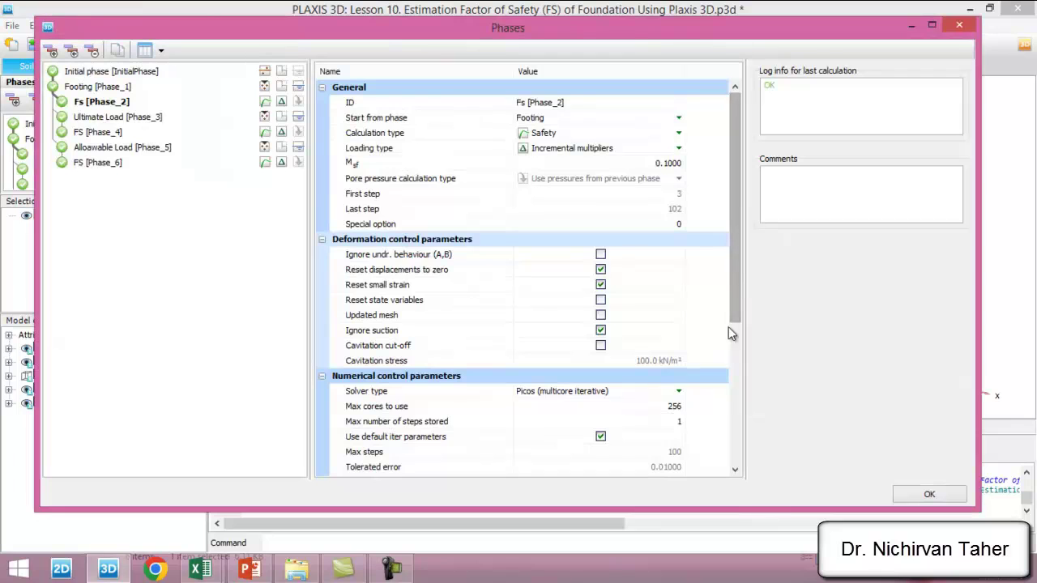
drag(734, 272, 733, 462)
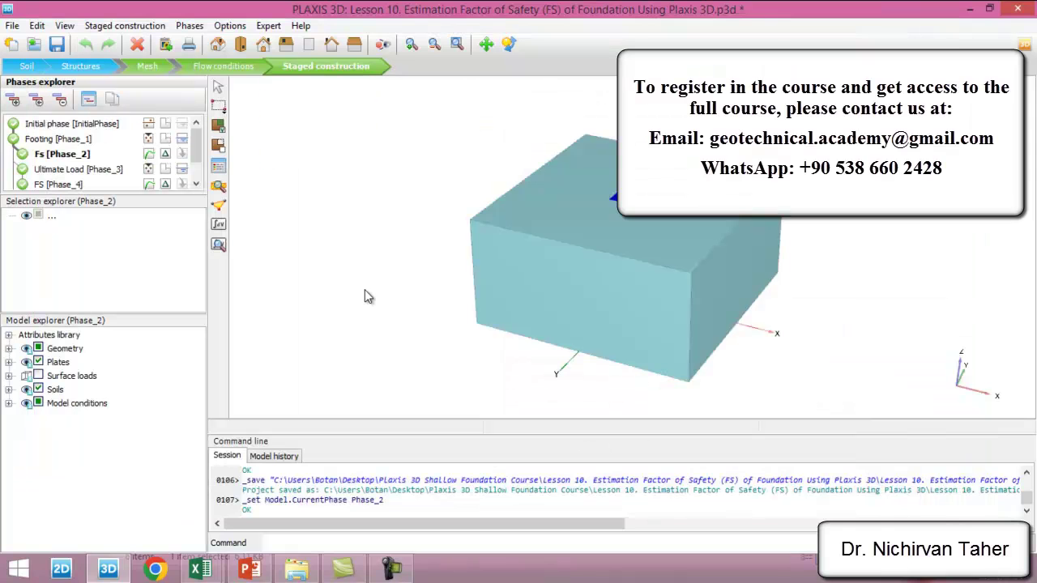
Step: View the Fs [Phase_2] calculation results, shrink the command line area and start a new curve chart
click(219, 247)
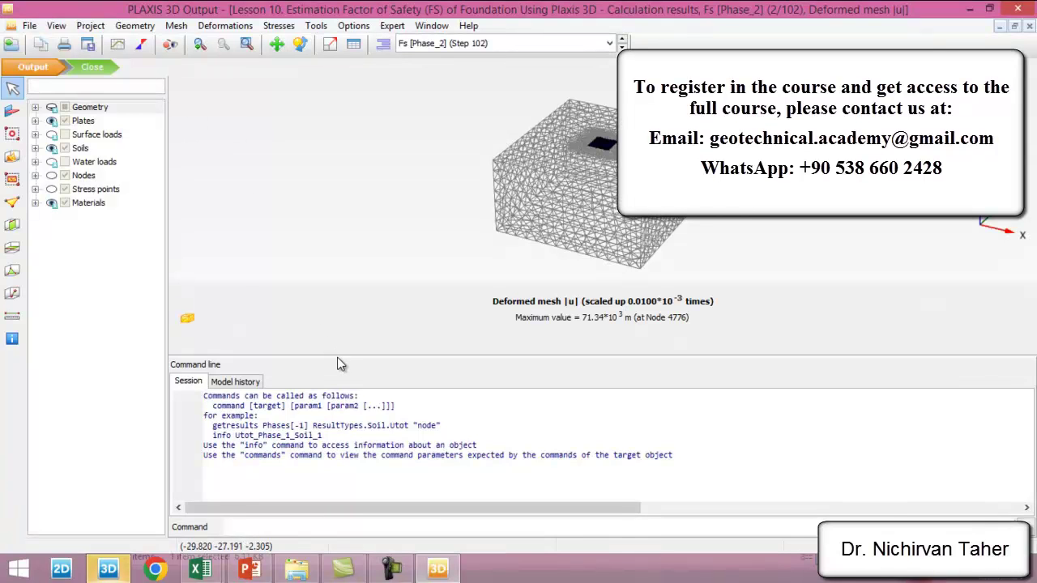
drag(340, 356, 332, 490)
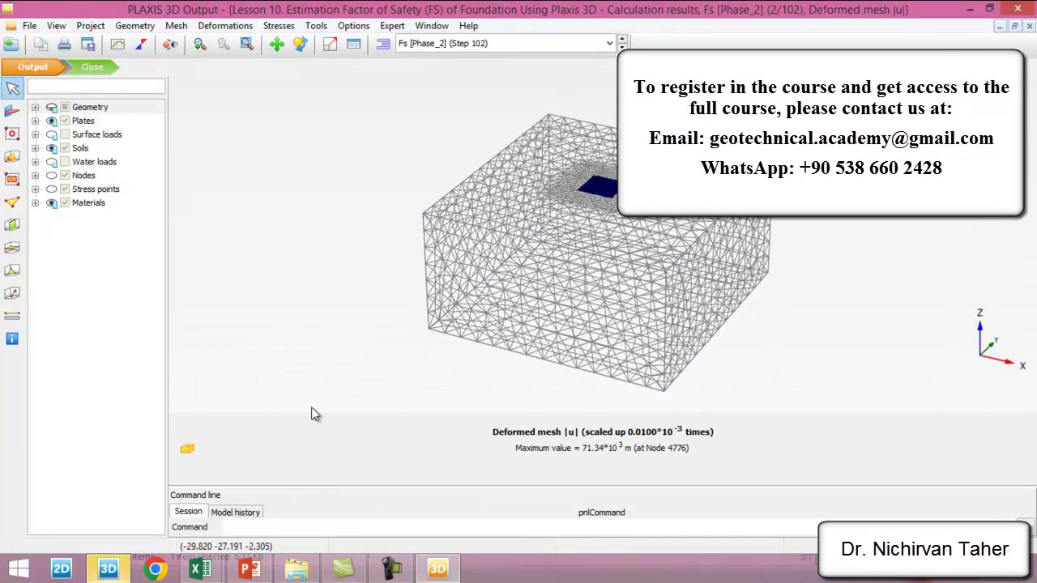
click(118, 47)
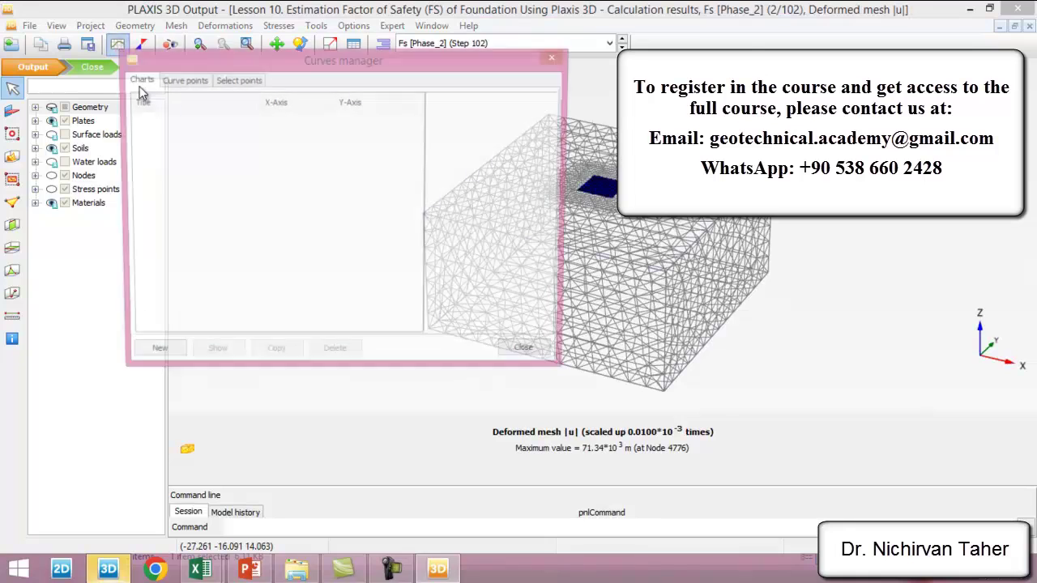
click(150, 357)
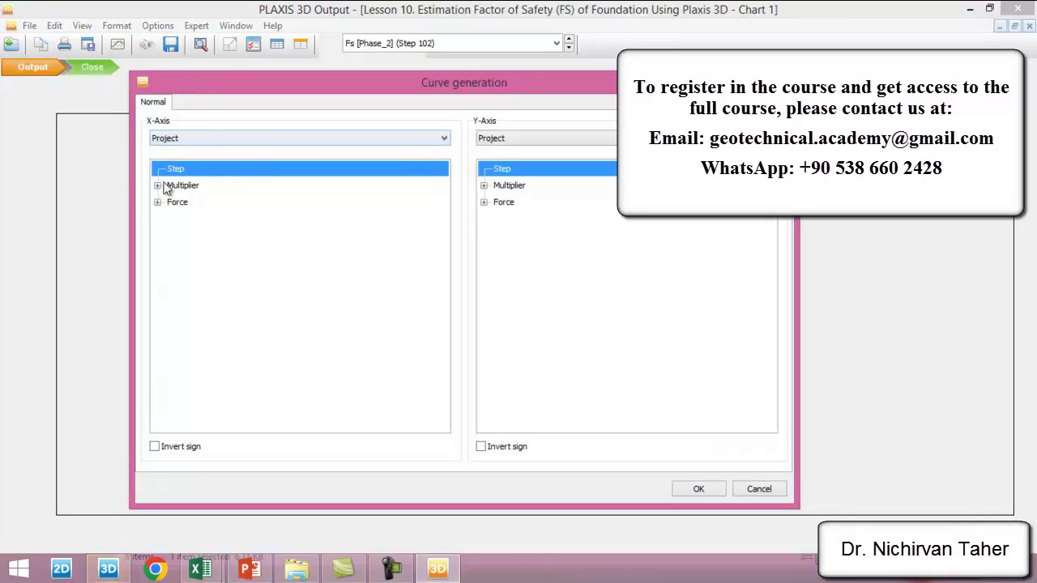
Step: Generate the curve with the project multiplier ΣMsf on the X-axis and Node 5443's total displacement |u| on the Y-axis
click(158, 186)
click(197, 235)
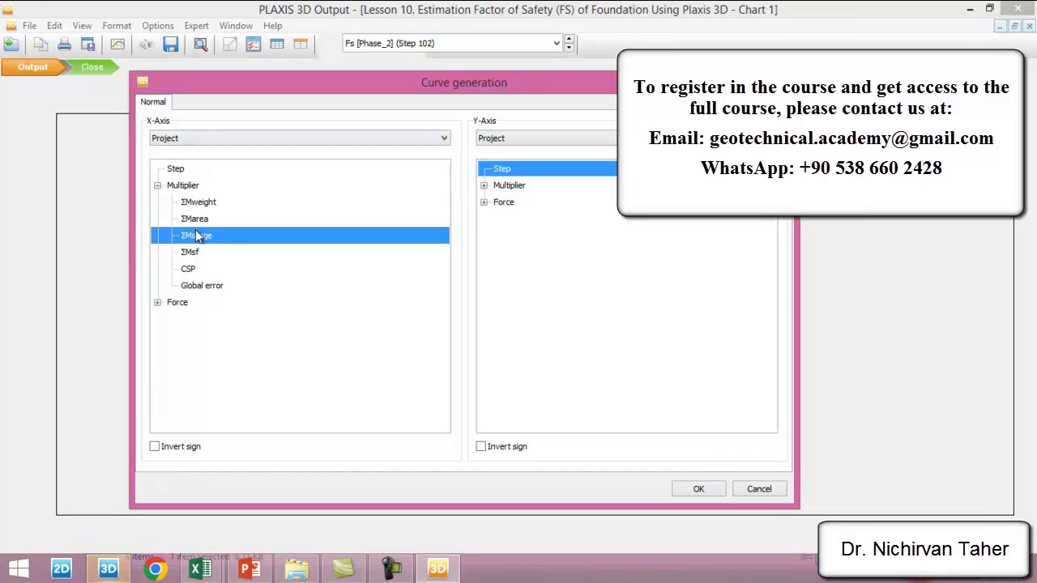
click(191, 252)
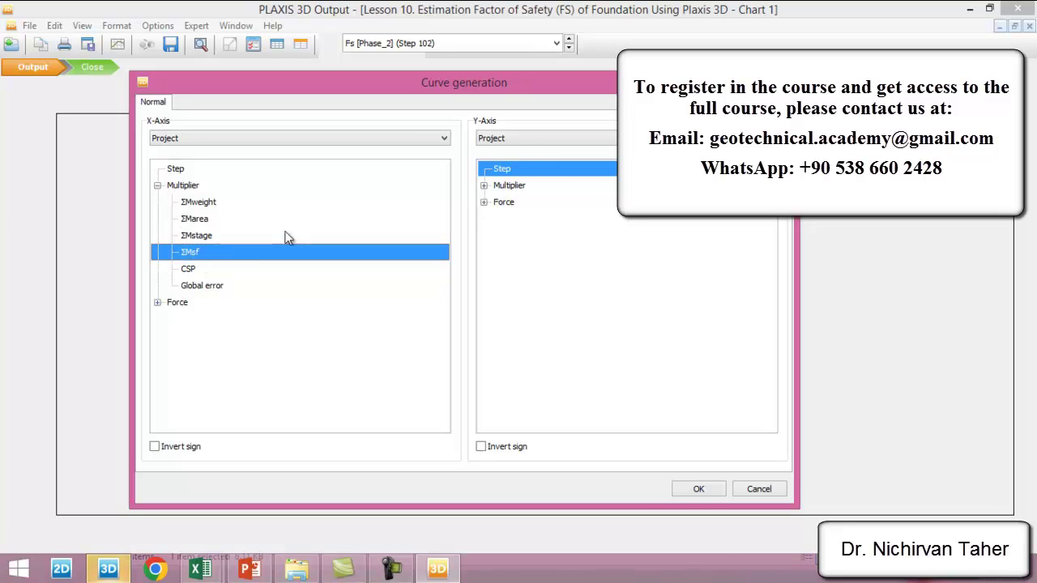
click(526, 139)
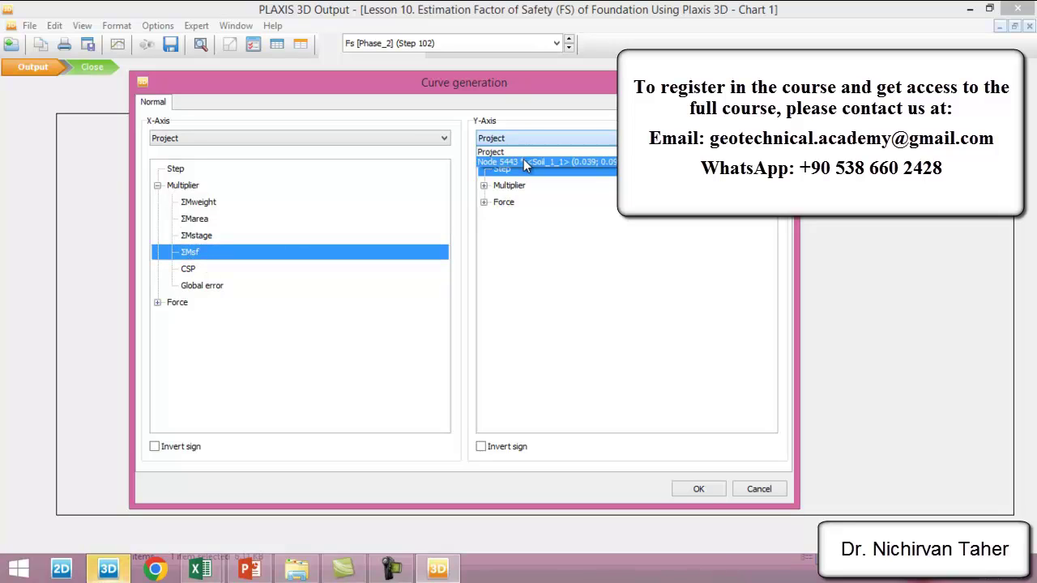
click(523, 159)
click(484, 168)
click(497, 202)
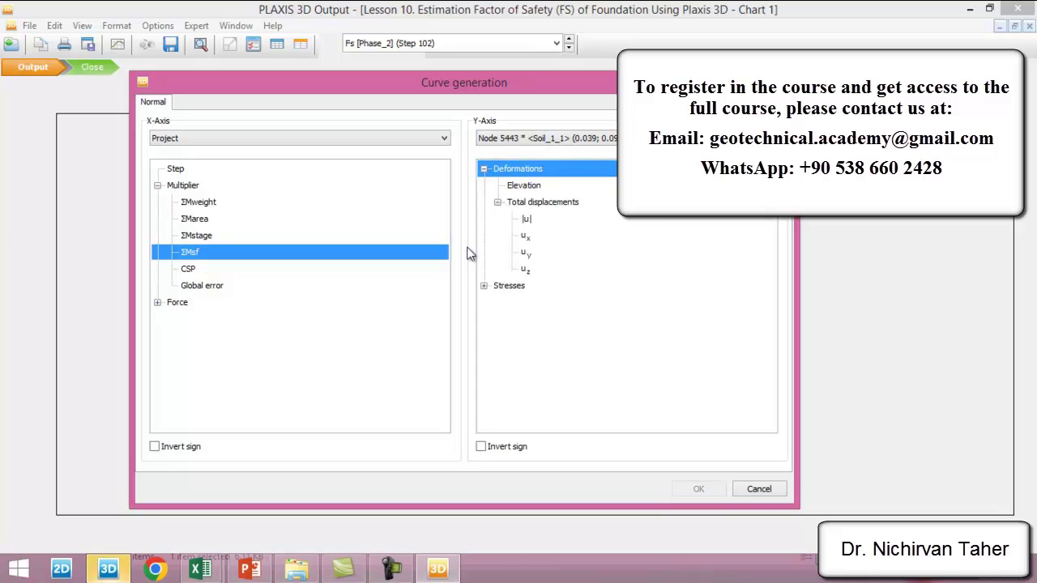
click(526, 219)
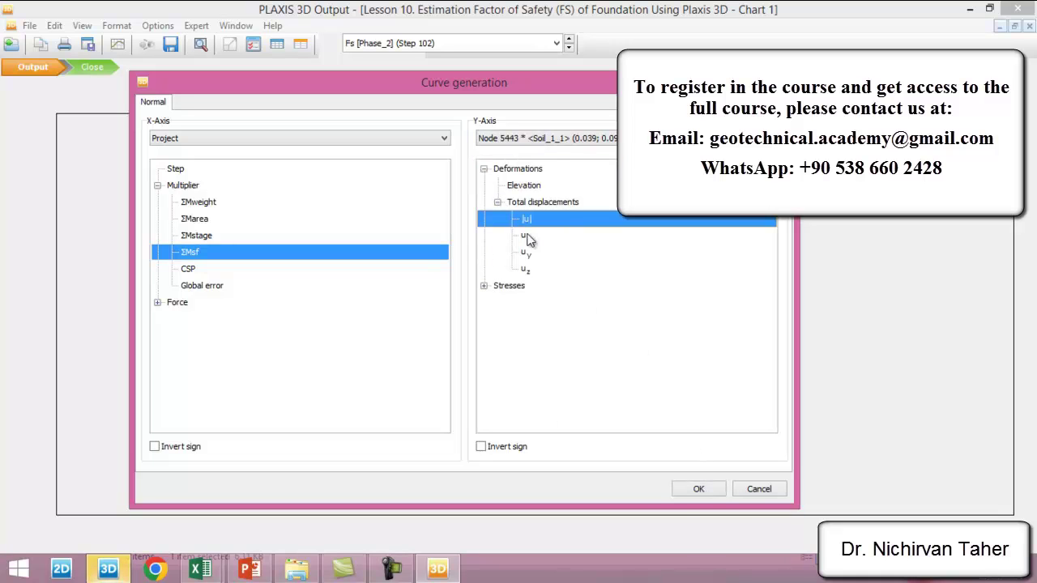
click(697, 490)
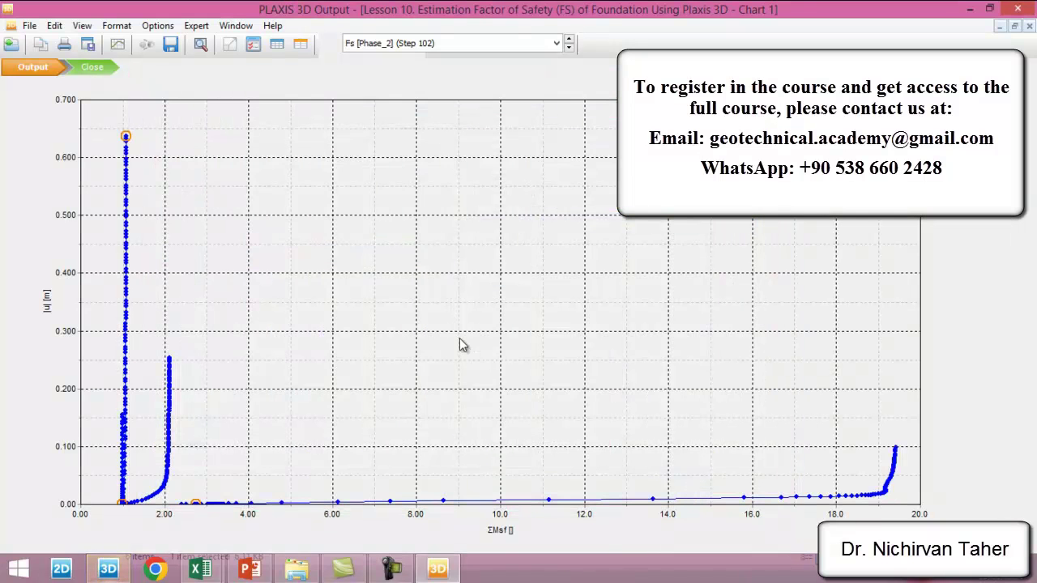
Step: Regenerate the Node 5443 curve with the sign of its Y-axis values inverted
right_click(461, 344)
click(505, 418)
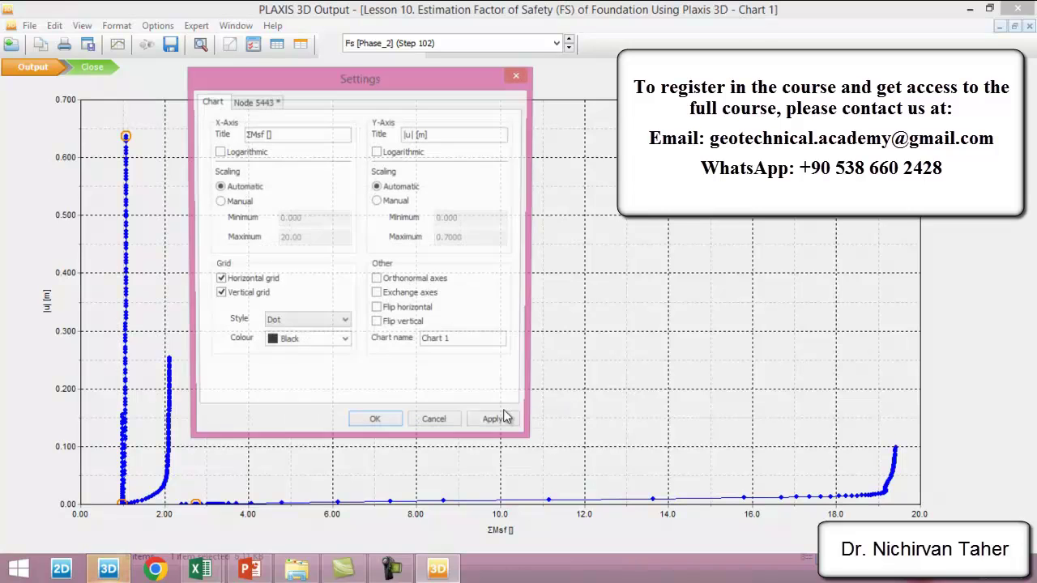
click(260, 102)
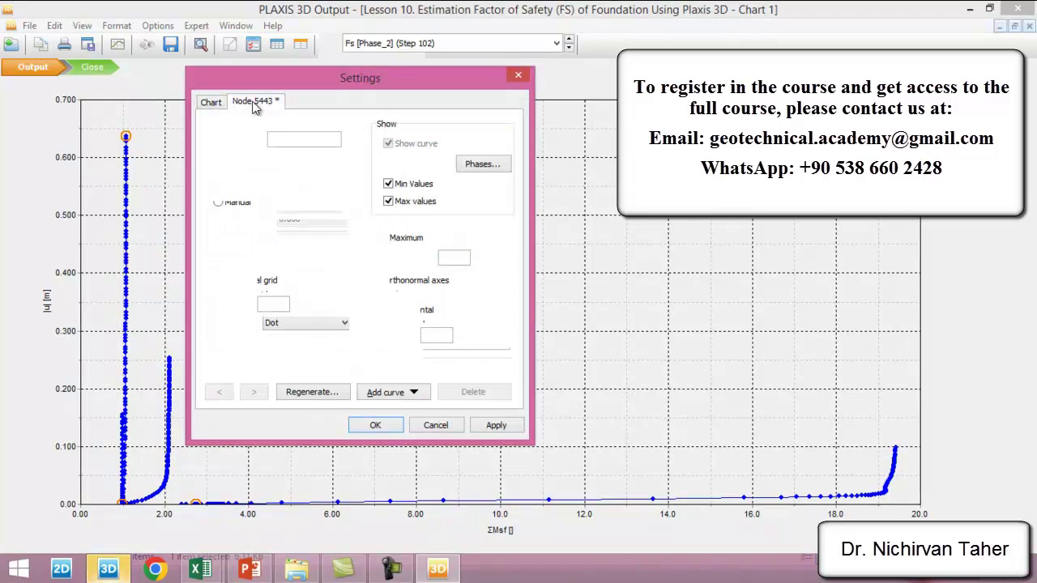
click(311, 400)
click(481, 447)
click(698, 488)
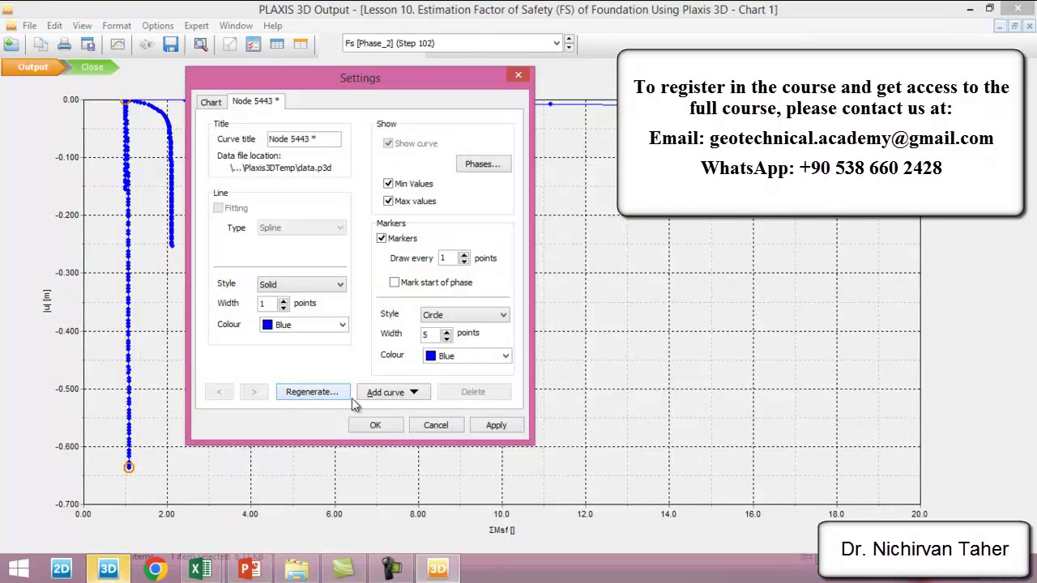
Step: Limit the Node 5443 curve to the safety phases Fs [Phase_2], FS [Phase_4] and FS [Phase_6], and apply the chart settings
click(484, 165)
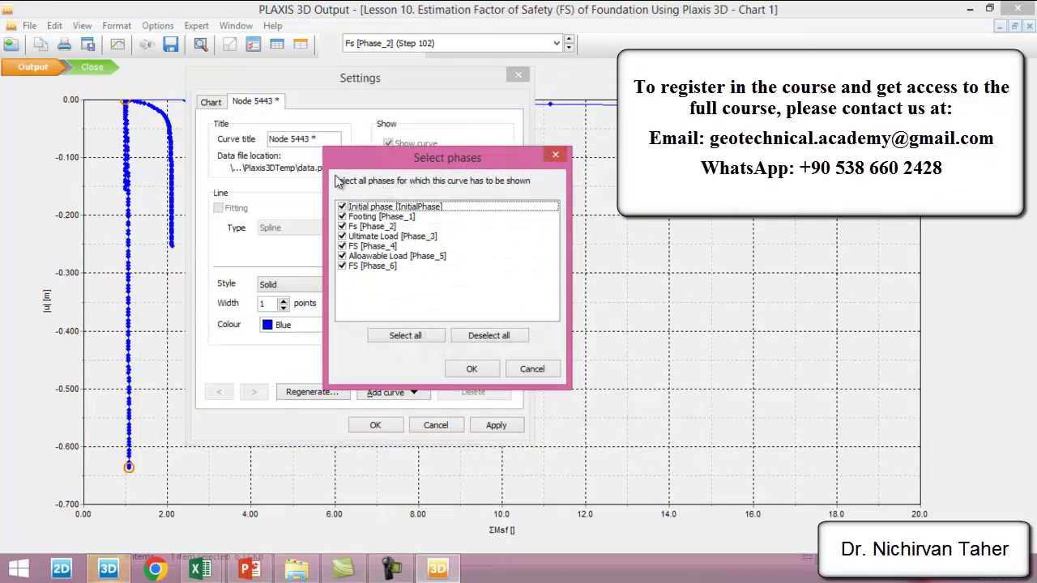
click(342, 256)
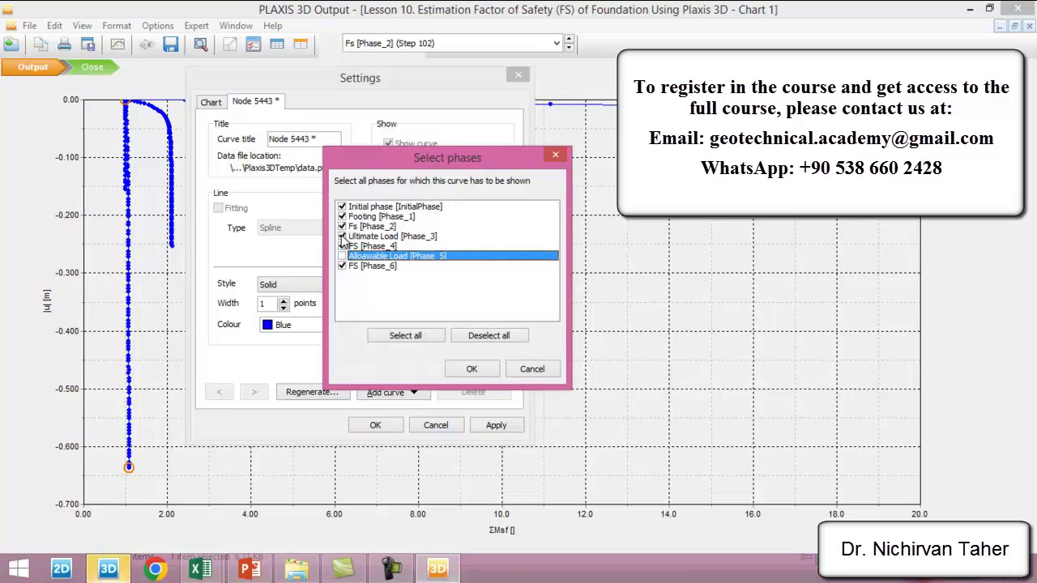
click(342, 236)
click(342, 216)
click(342, 207)
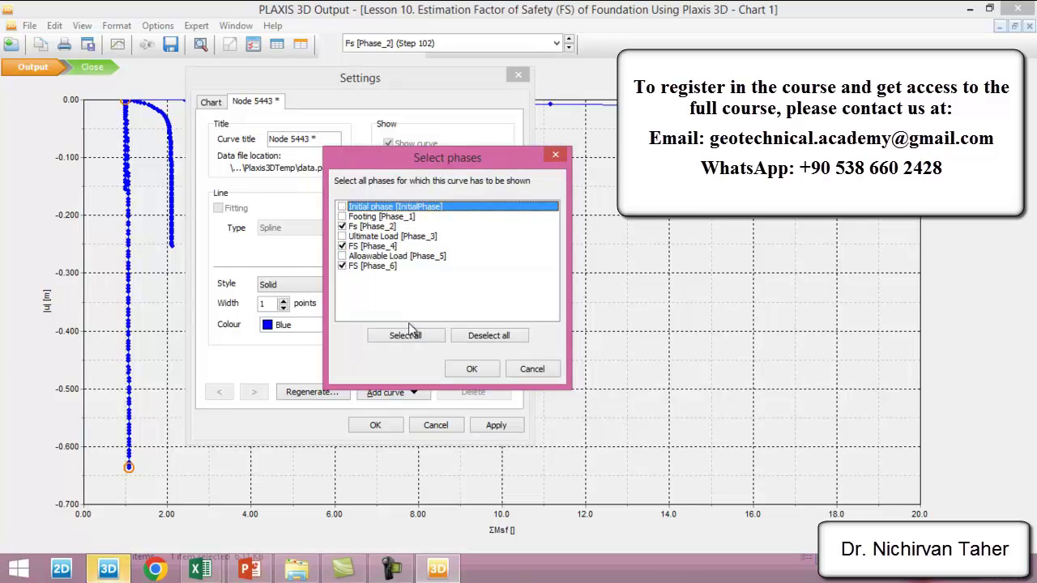
click(473, 370)
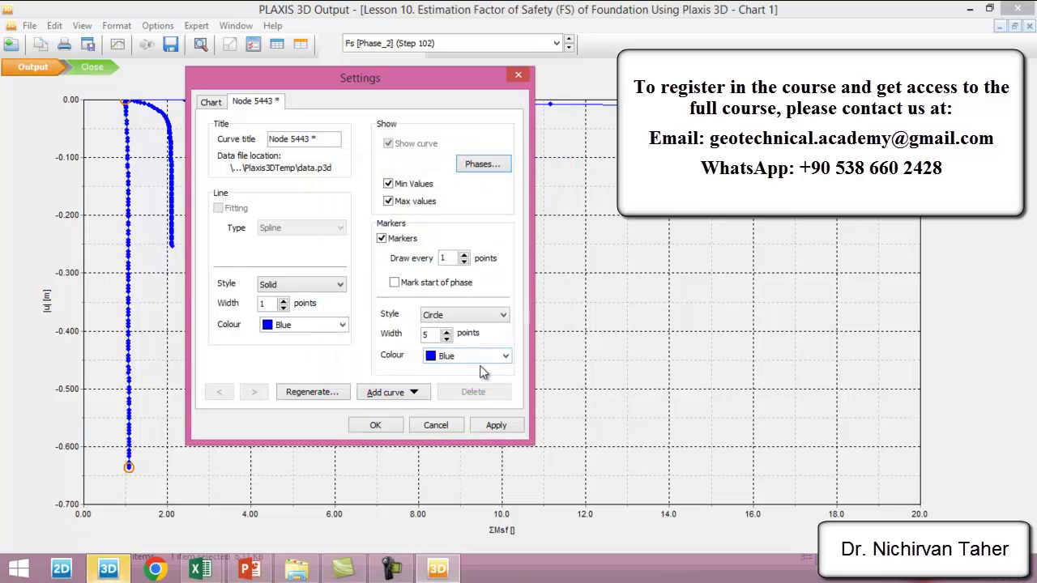
click(382, 430)
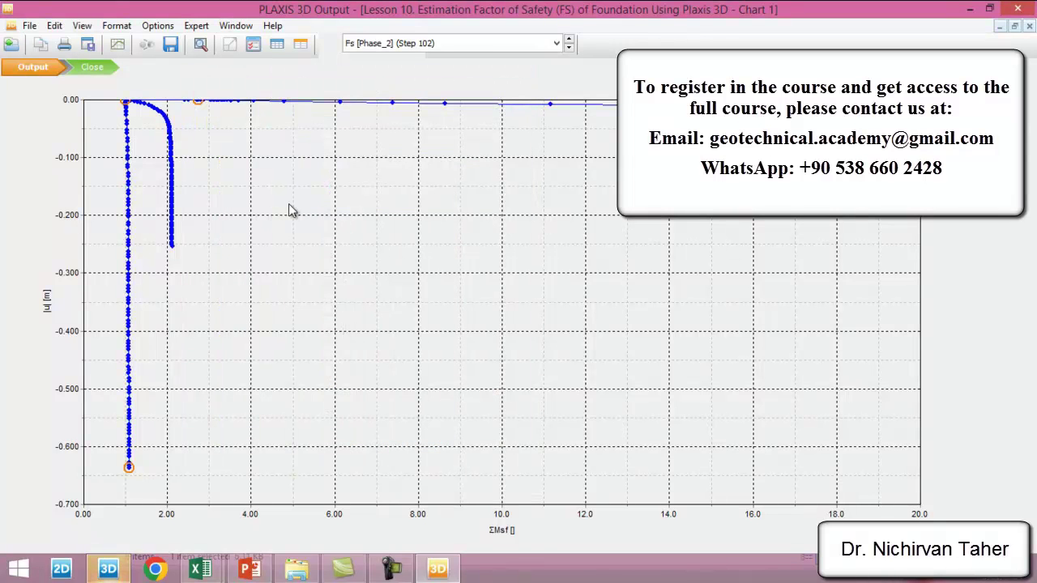
Step: Regenerate the Node 5443 curve with the sign of its X-axis values inverted and the Y-axis sign inversion turned off
right_click(400, 298)
click(435, 376)
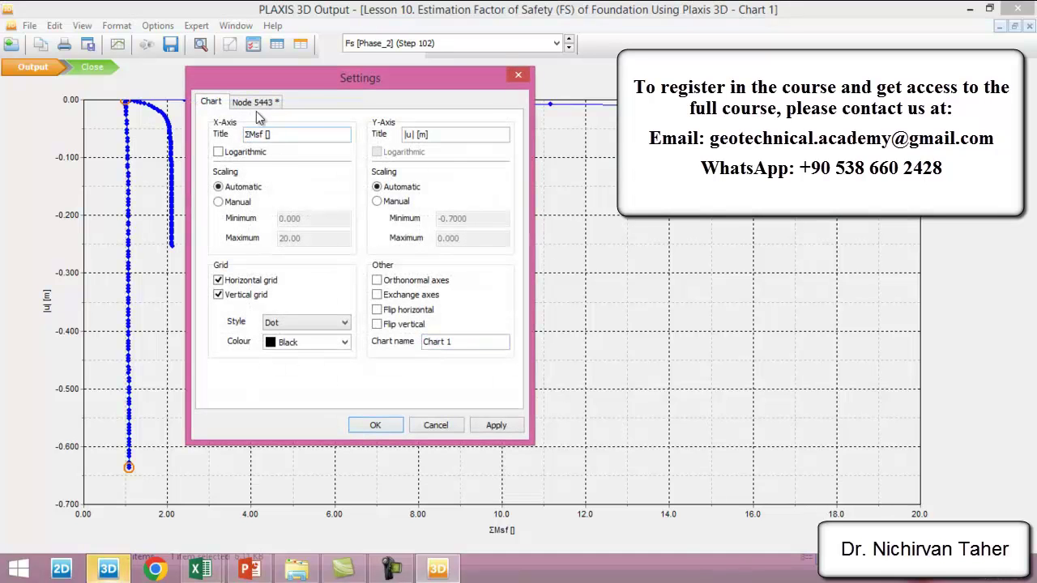
click(257, 107)
click(328, 395)
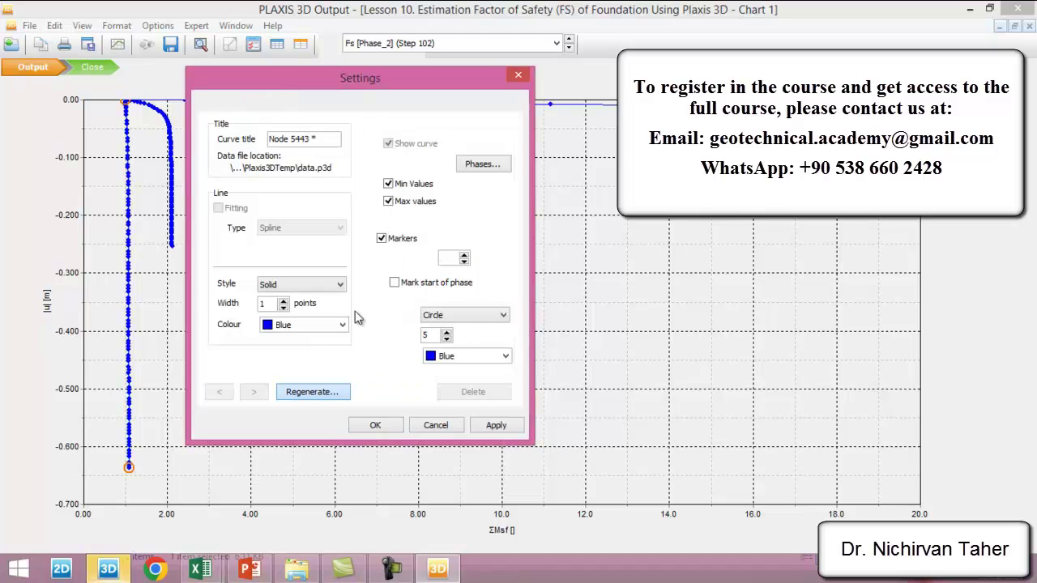
click(182, 448)
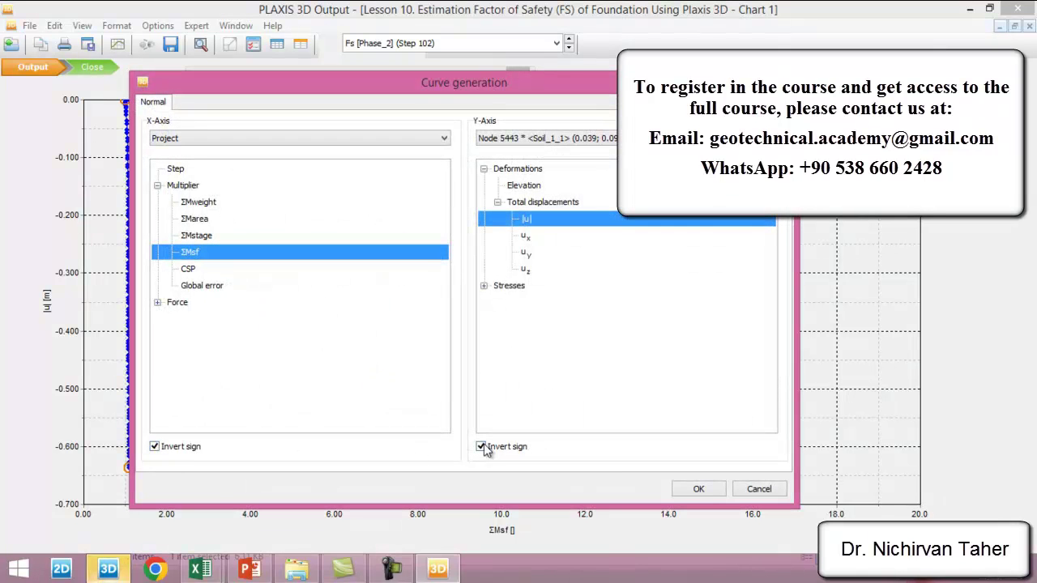
click(690, 489)
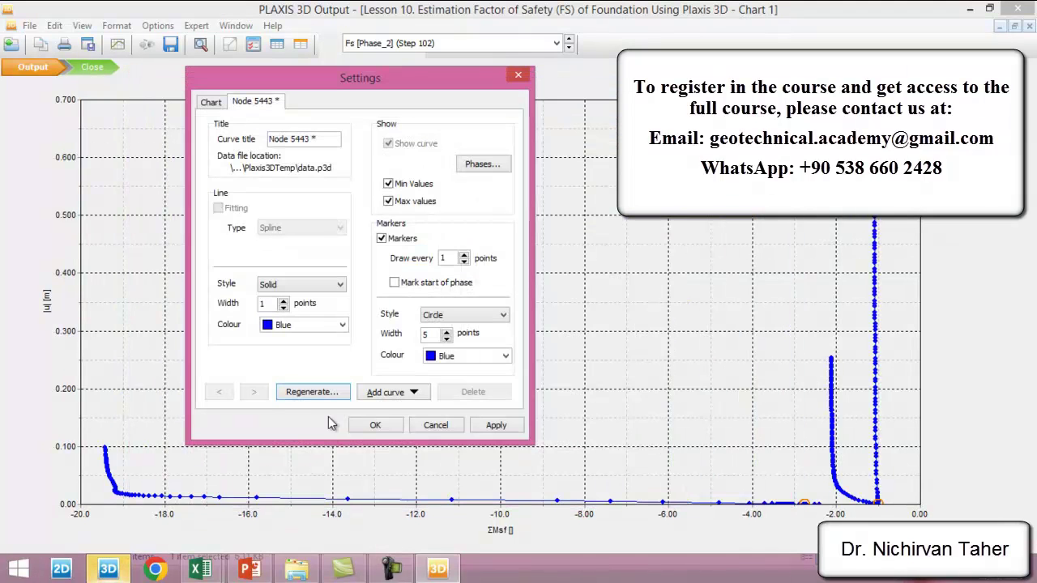
Step: Try regenerating the Node 5443 curve with the signs of both its X-axis and Y-axis values inverted
click(284, 392)
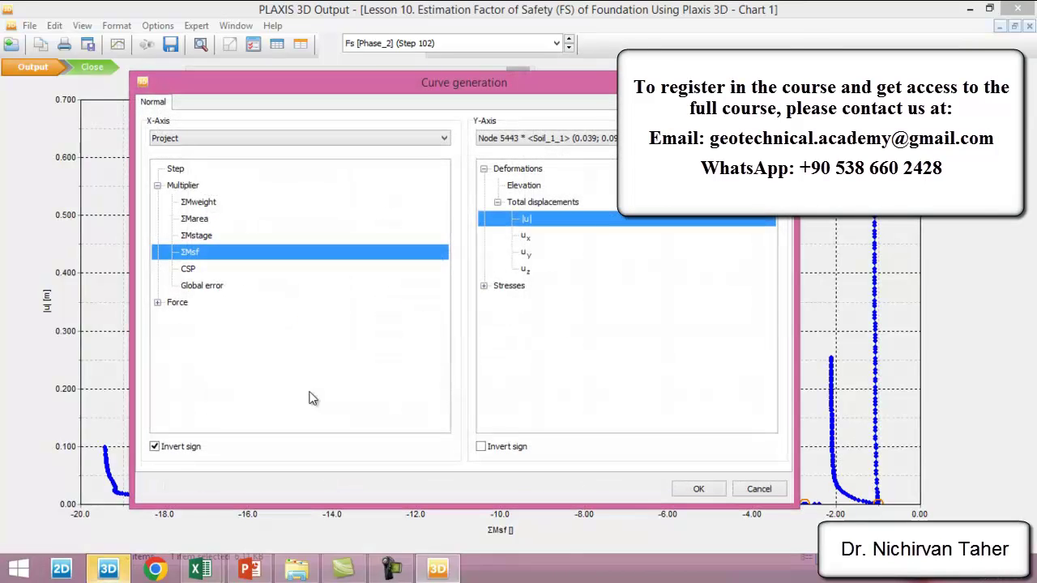
click(482, 446)
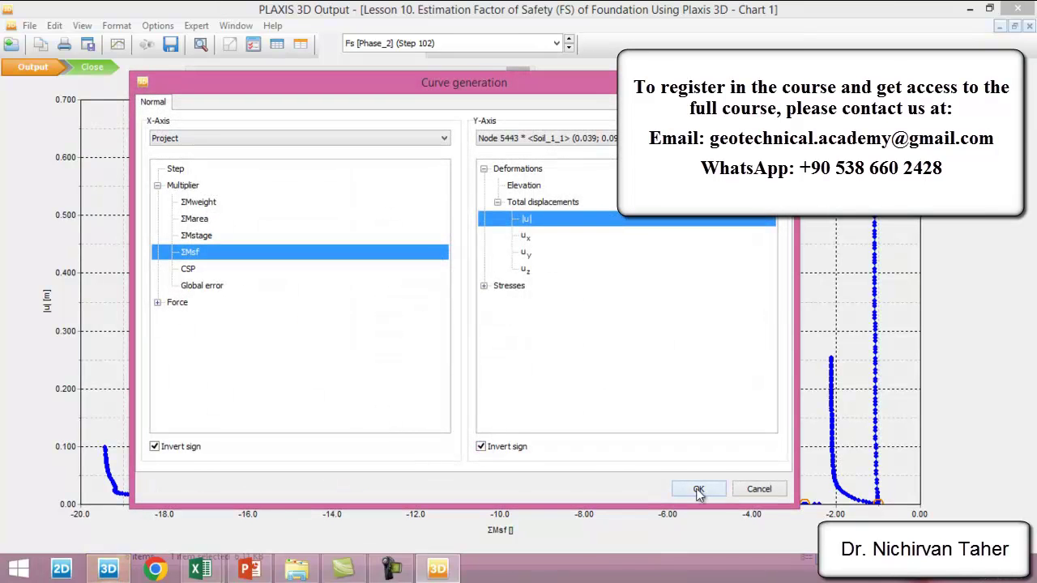
click(699, 489)
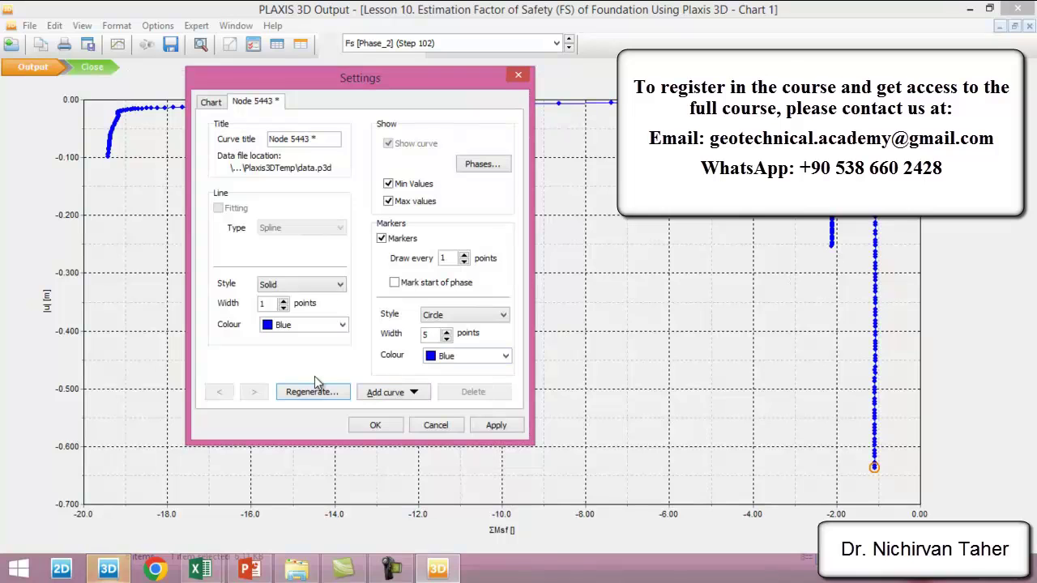
Step: Turn the Y-axis sign inversion off again and regenerate the curve, moving the dialogs aside from the chart
drag(241, 76, 388, 123)
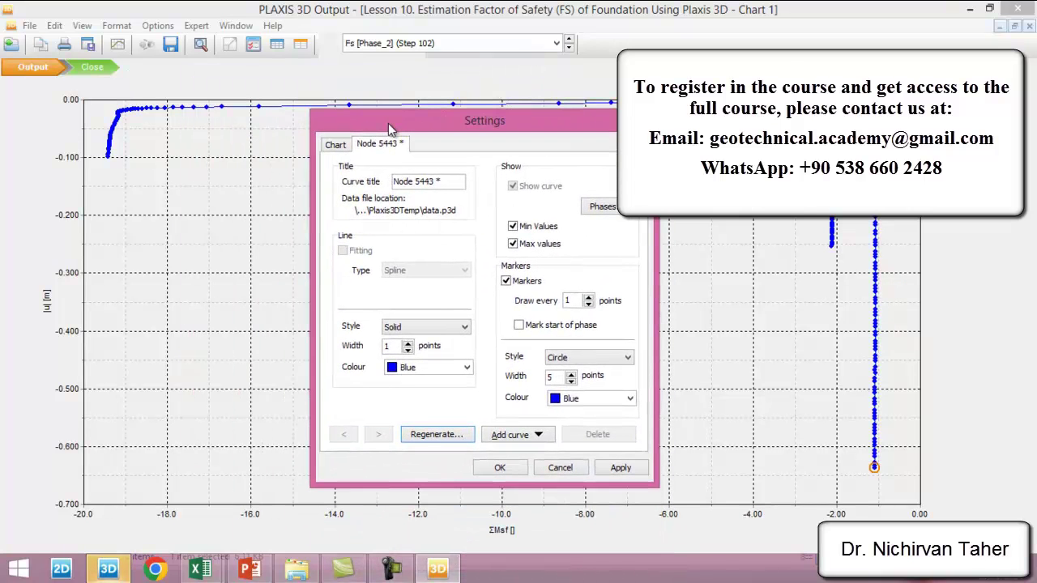
click(435, 434)
drag(303, 83, 403, 80)
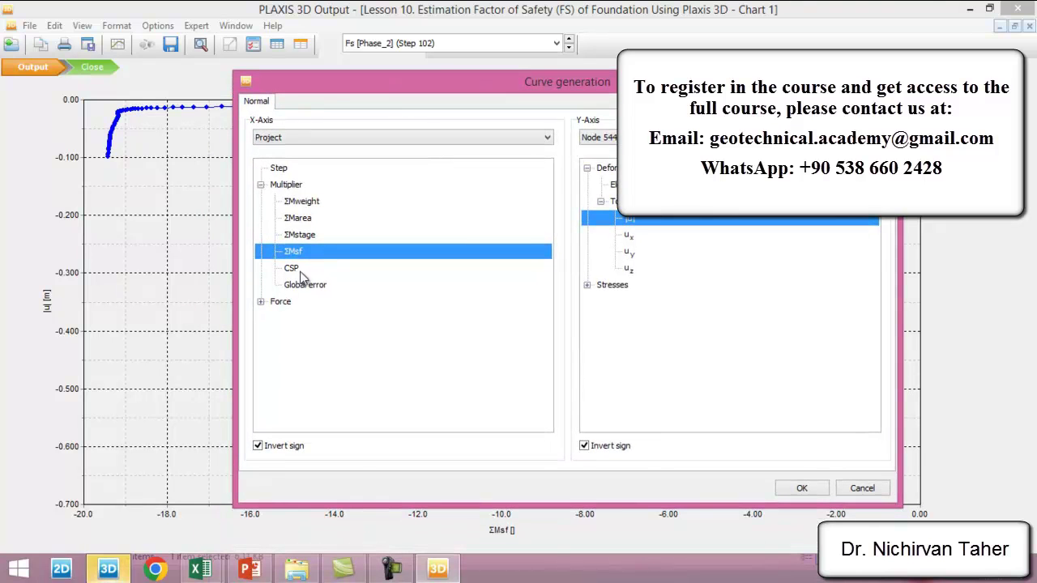
click(585, 446)
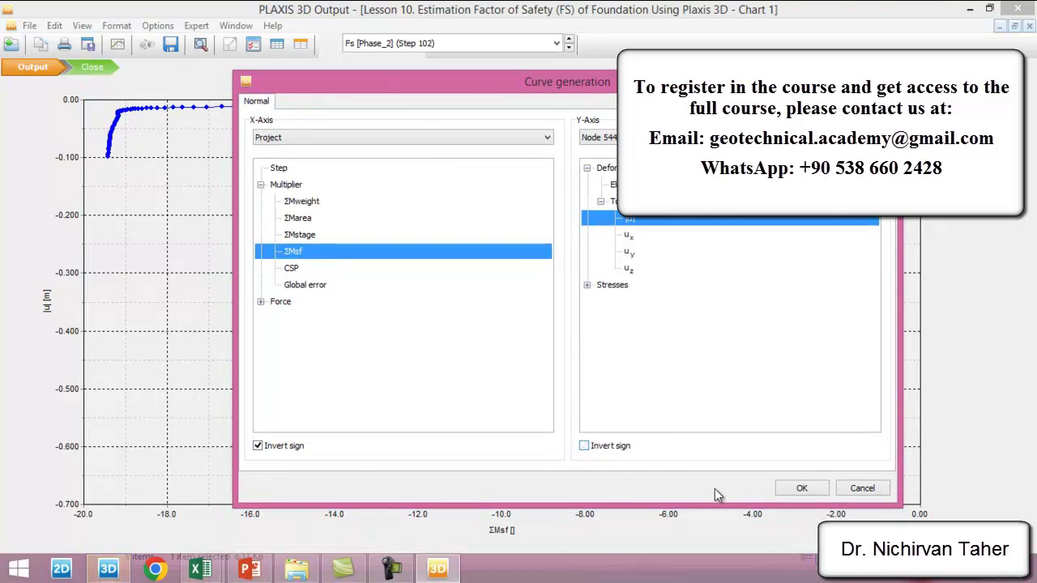
click(801, 489)
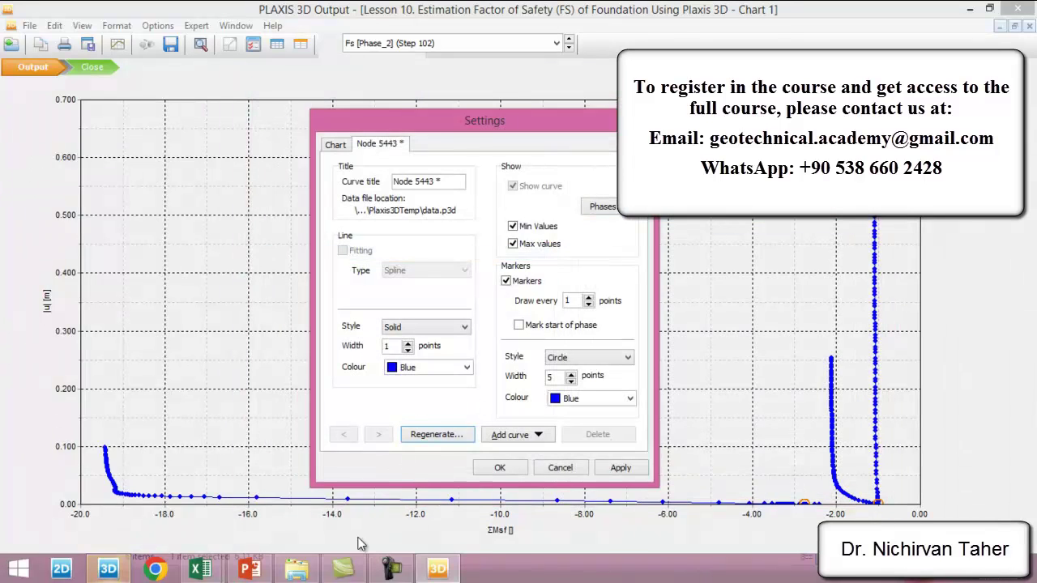
click(391, 569)
click(969, 506)
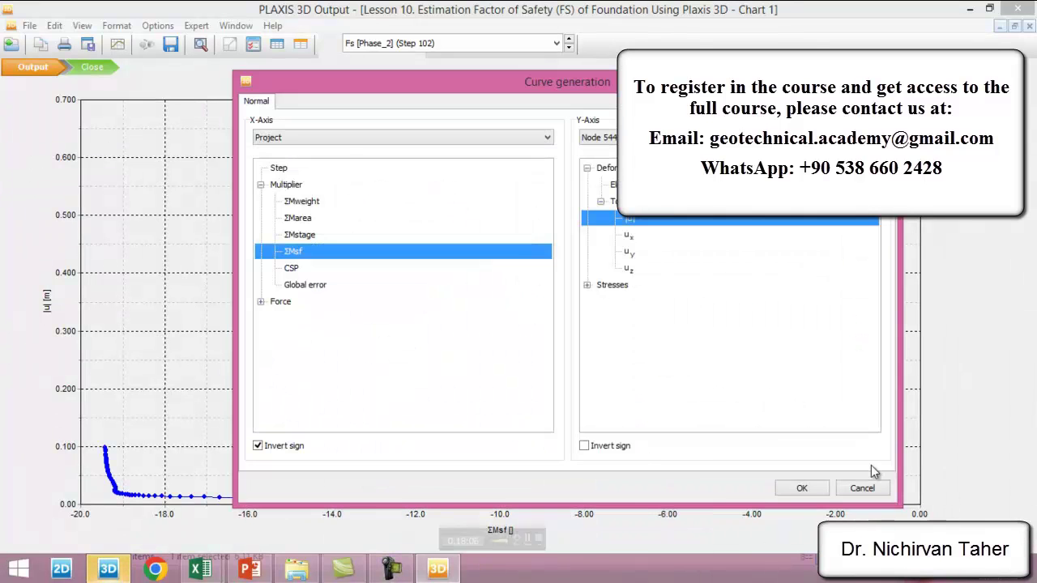
Step: Set the X-axis of the regenerated curve to Node 5443's total displacement |u|
click(343, 137)
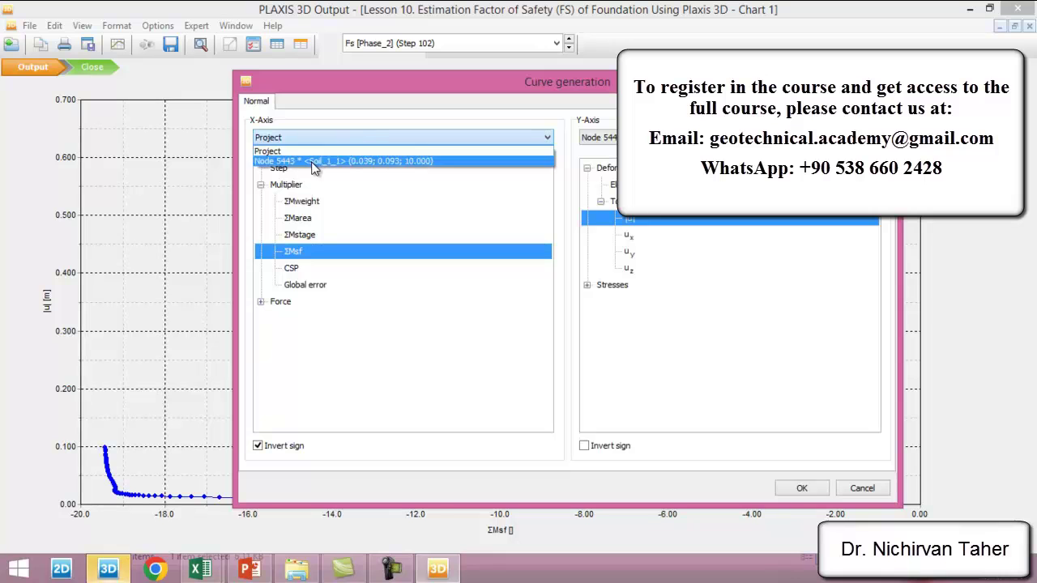
click(284, 162)
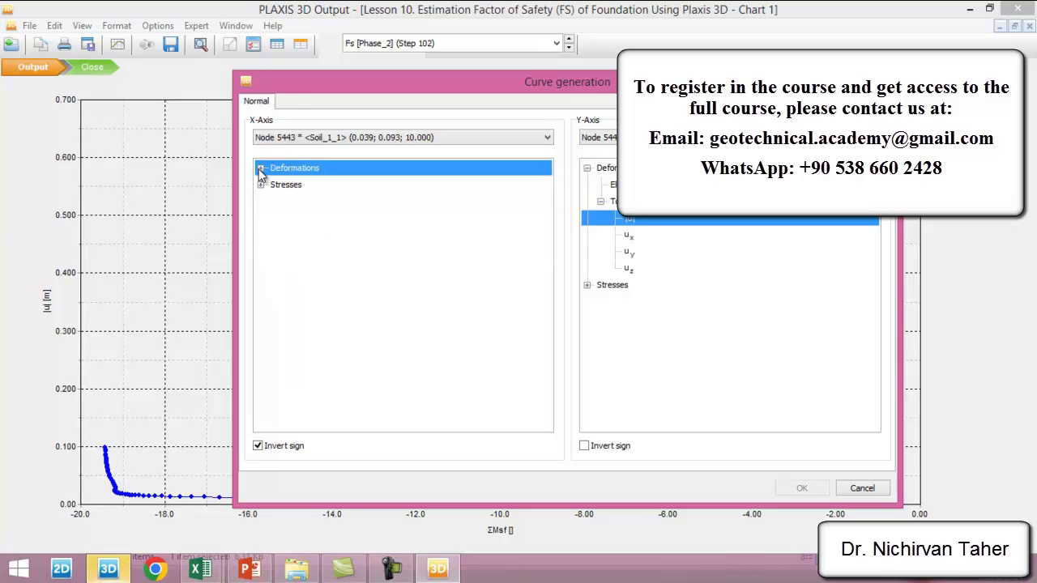
click(260, 168)
click(275, 201)
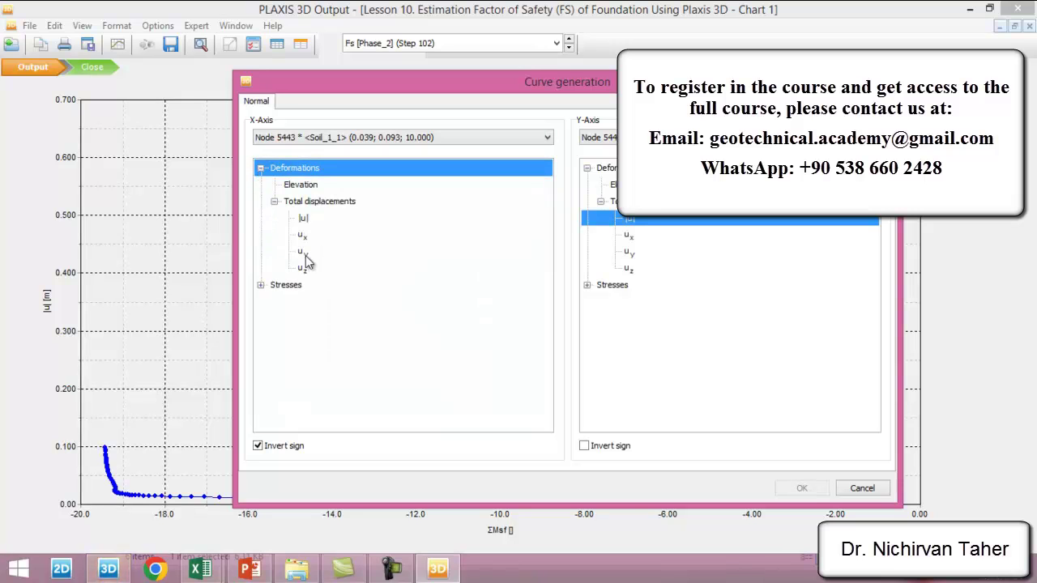
click(305, 218)
Step: Set the Y-axis to the project multiplier ΣMsf, turn off the X-axis sign inversion, regenerate the curve and accept the chart settings
click(873, 137)
click(600, 152)
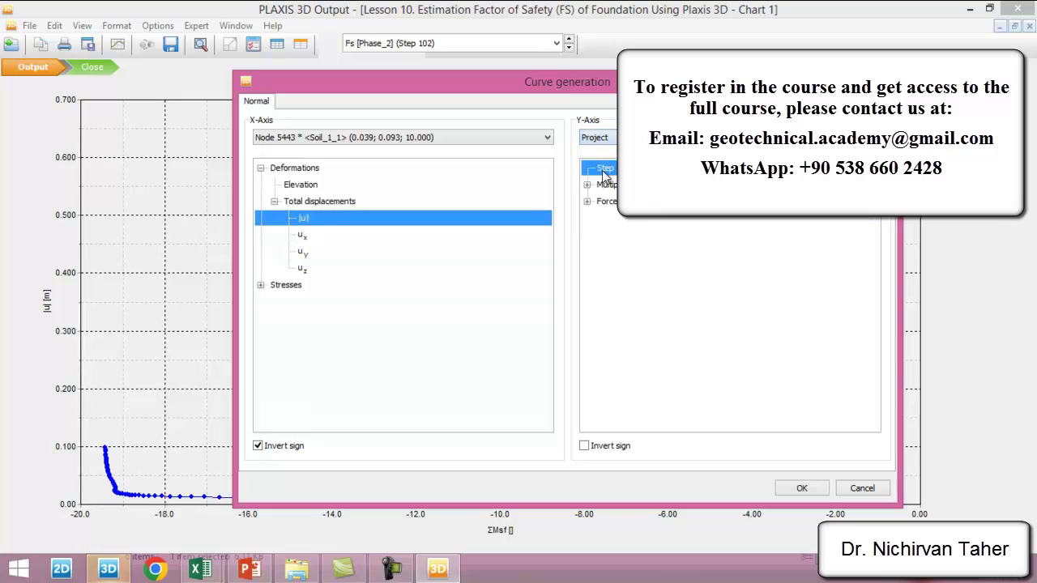
click(586, 185)
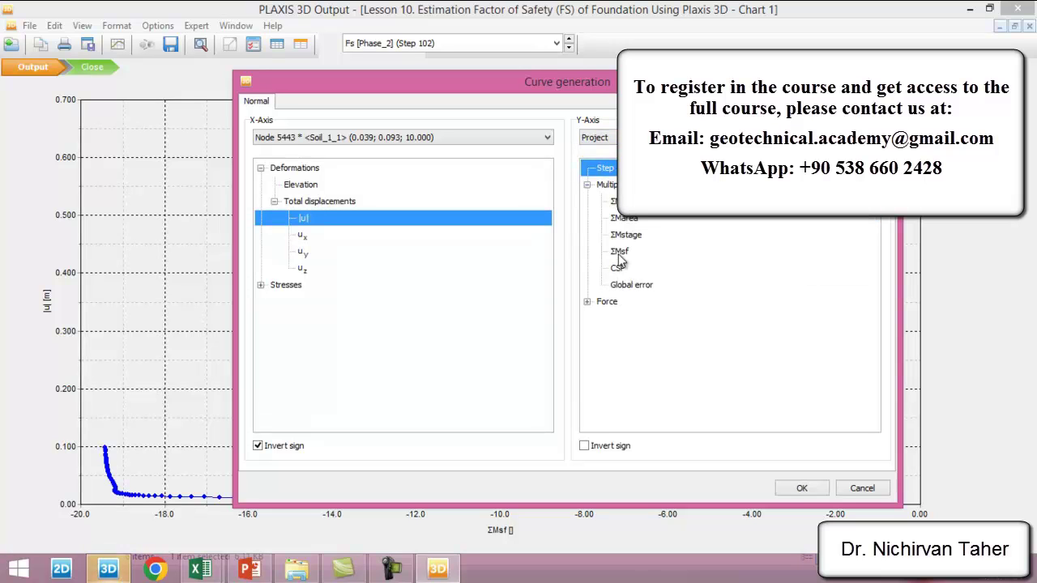
click(619, 253)
click(258, 446)
click(801, 487)
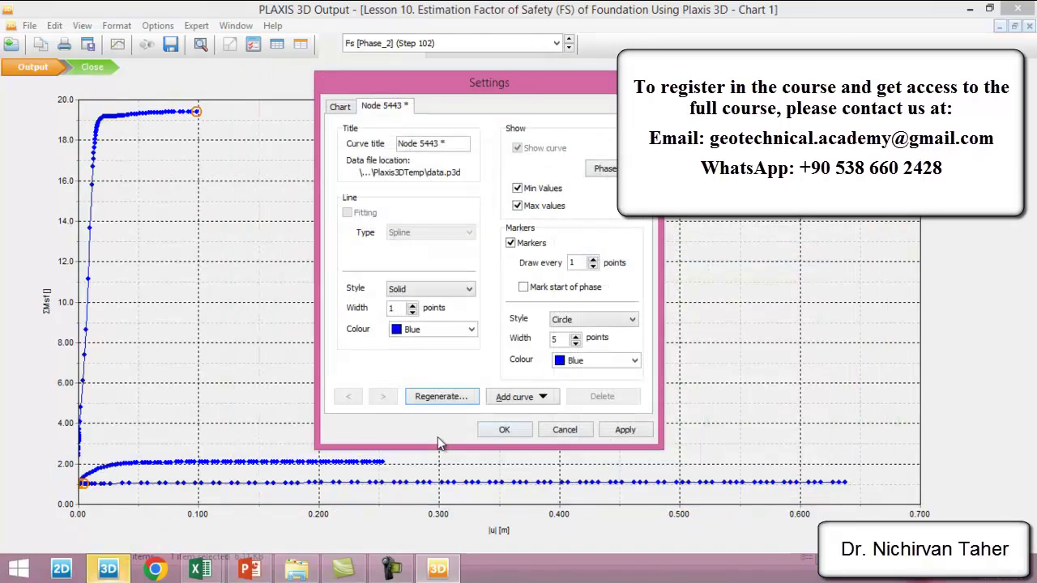
click(505, 430)
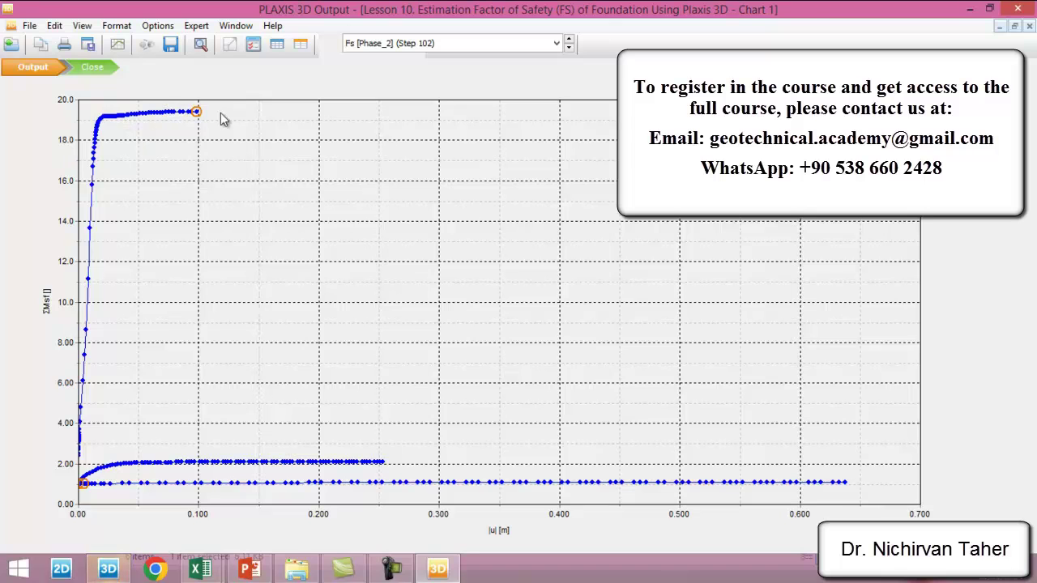
Step: Read the ΣMsf values at the end points of the uppermost curve and the Phase_6 curve
mouse_move(202, 115)
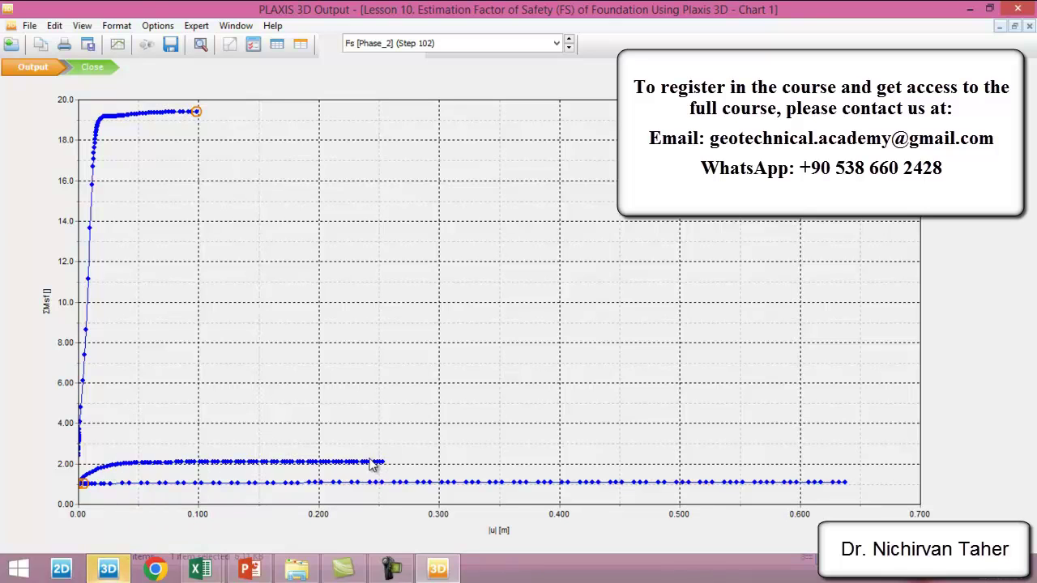
mouse_move(384, 468)
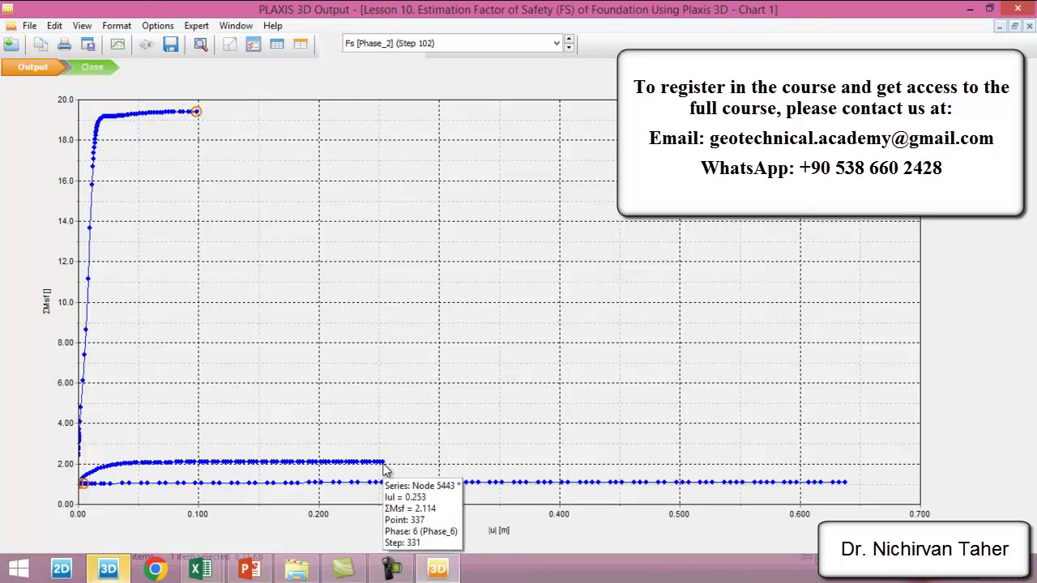